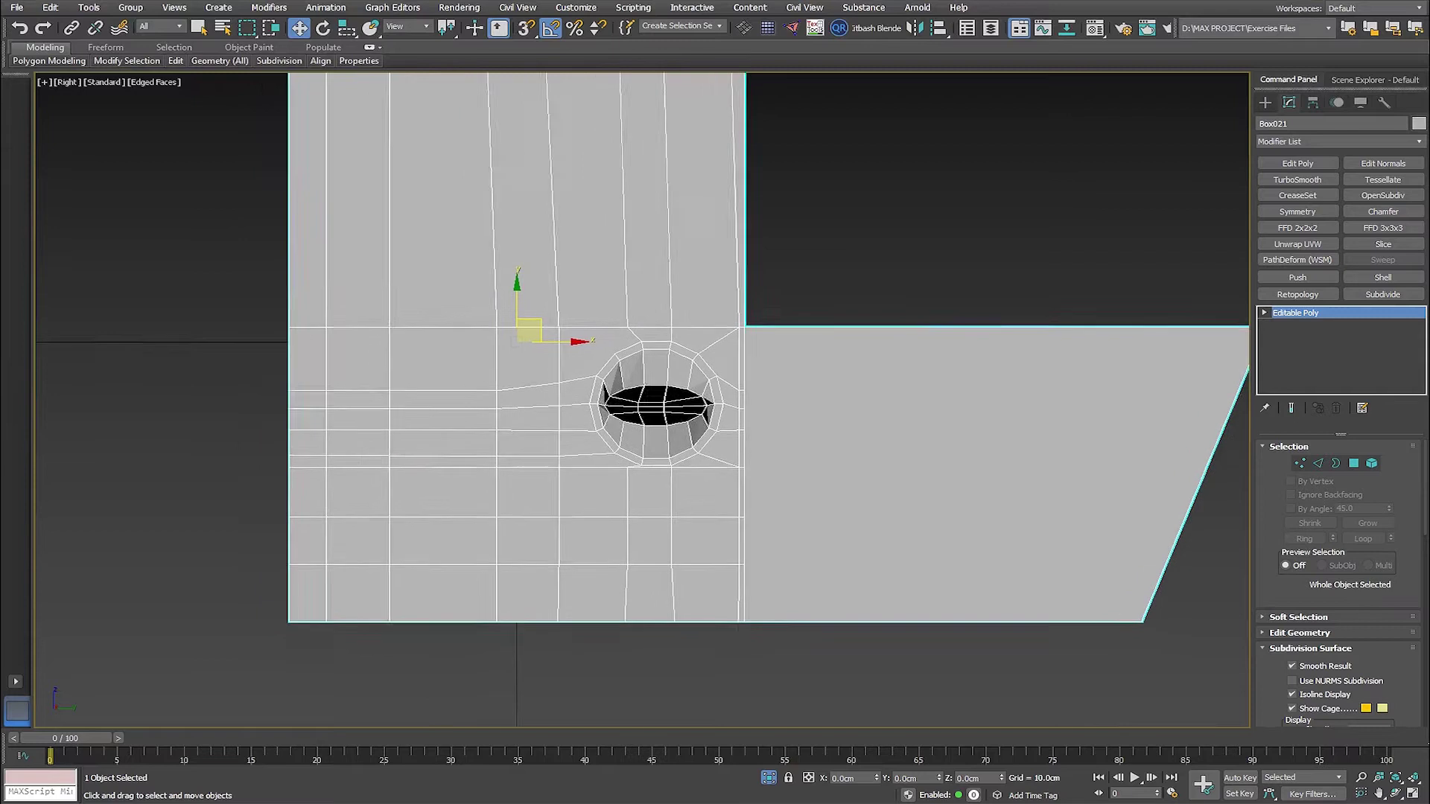
Try to slant the outer edge of the model with the hole by rotating its vertices 10 degrees and moving them about 0.19 cm inward.
key("1")
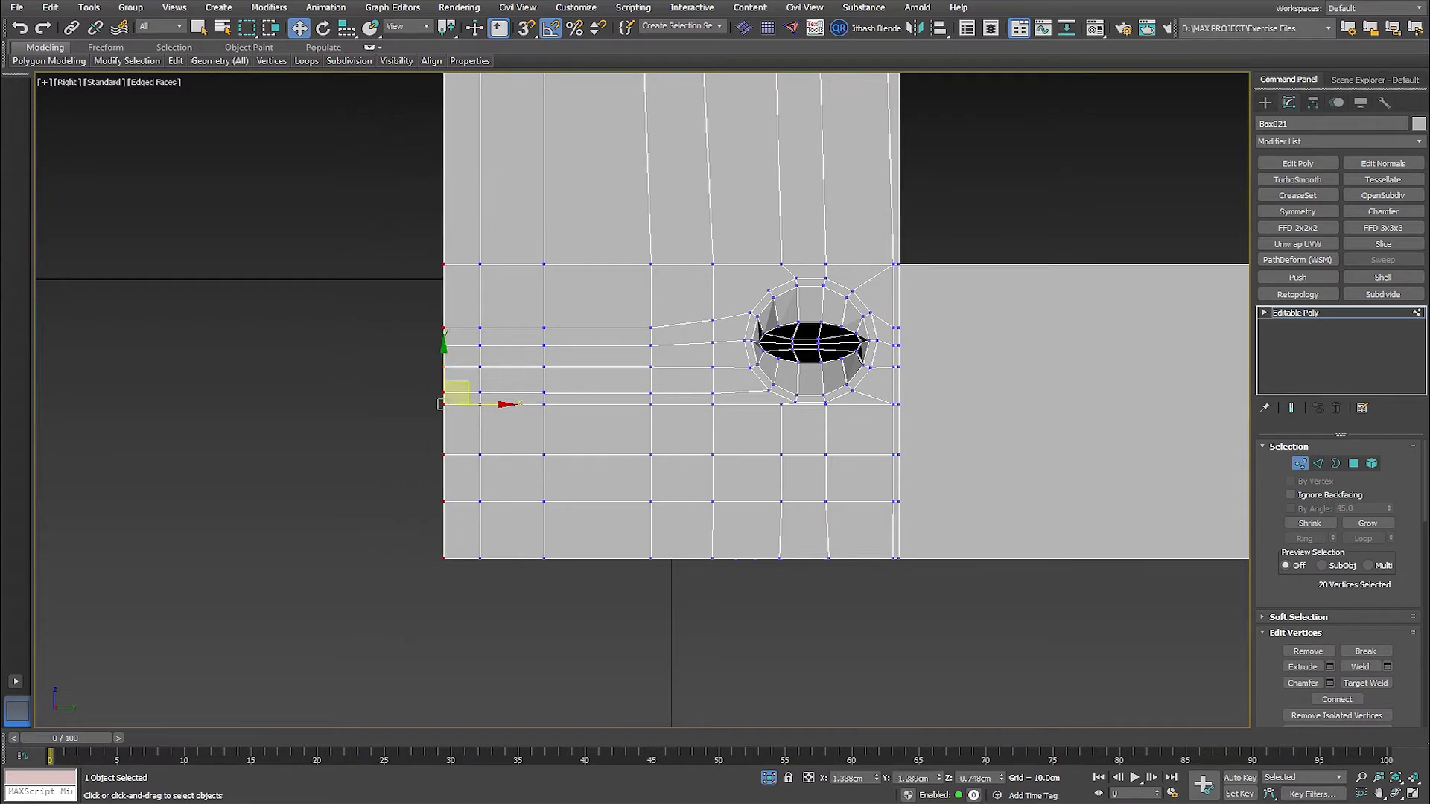
key("e")
mouse_move(477, 365)
left_mouse_down()
mouse_move(492, 383)
mouse_move(485, 373)
left_mouse_up()
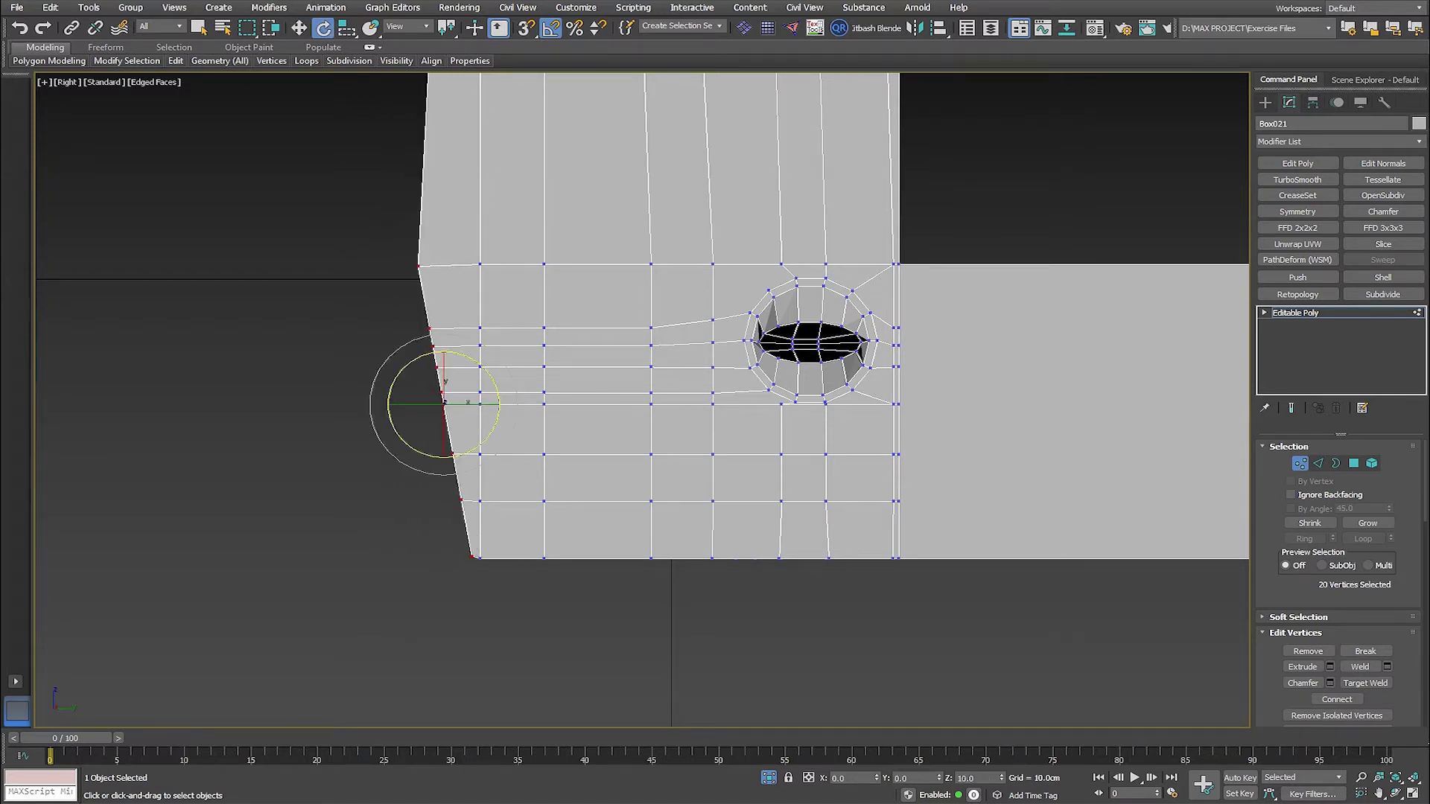
key("w")
middle_click_drag(642, 399, 668, 392)
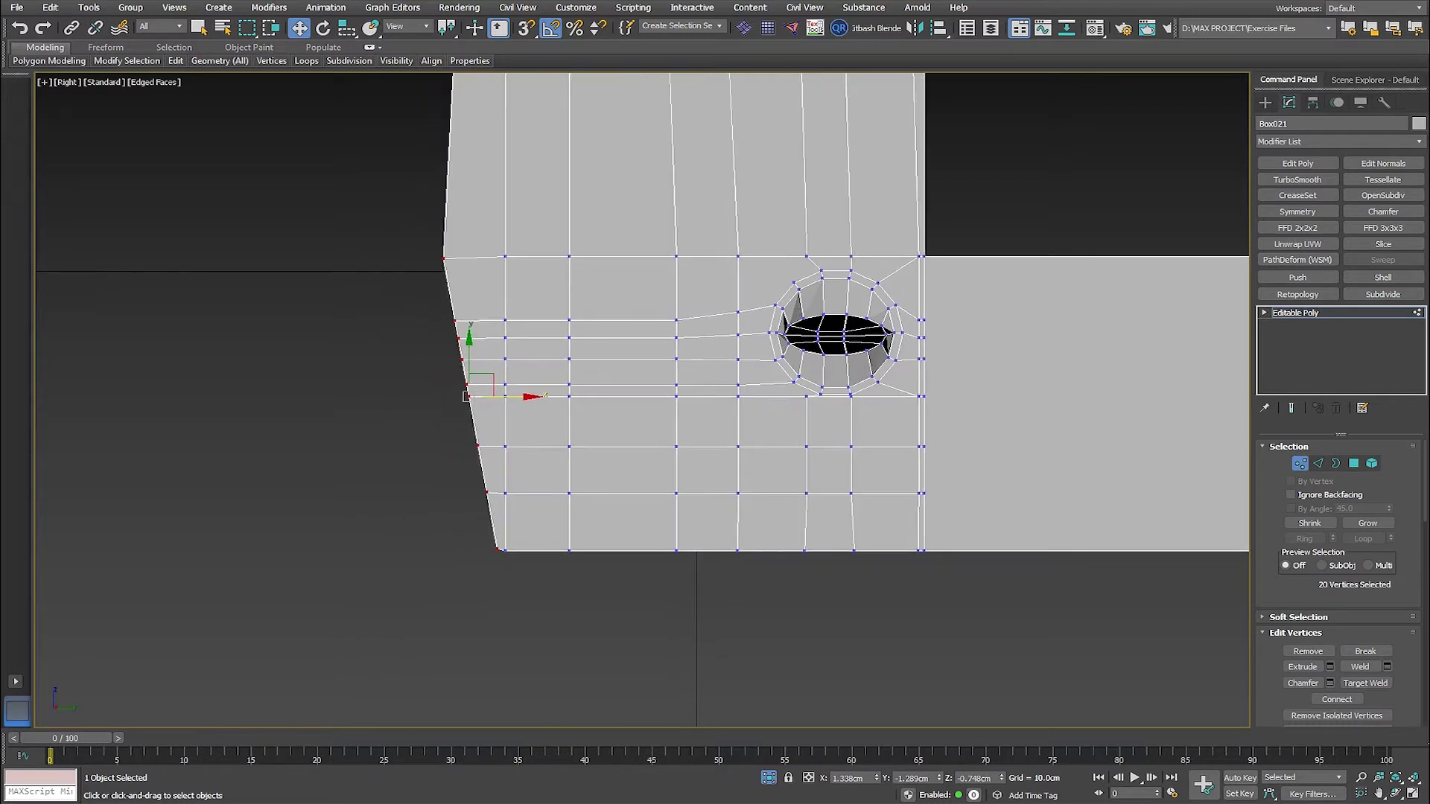
left_click_drag(466, 396, 500, 396)
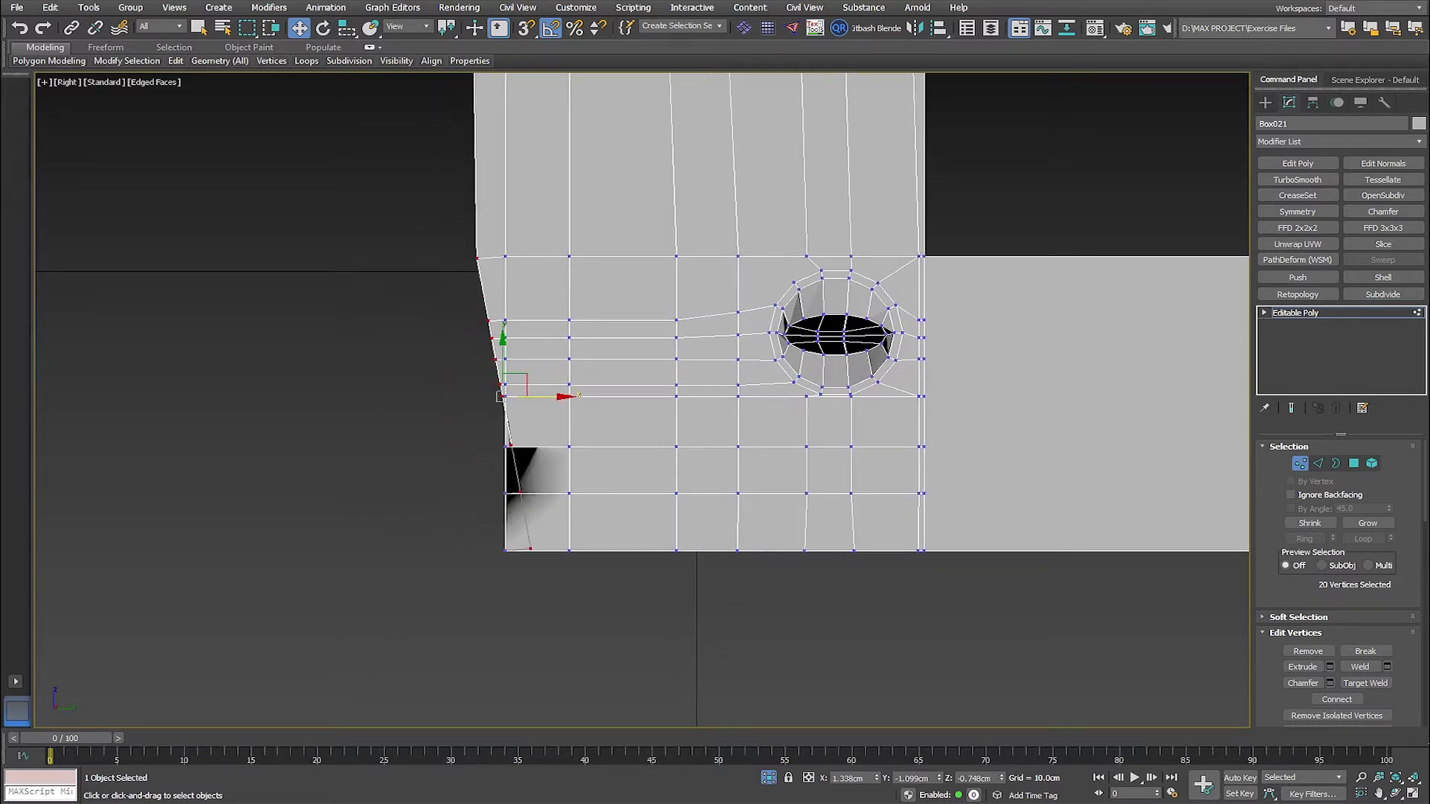
Undo the move and rotation of the outer edge's vertices.
key("2")
middle_click_drag(500, 396, 514, 495)
key("1")
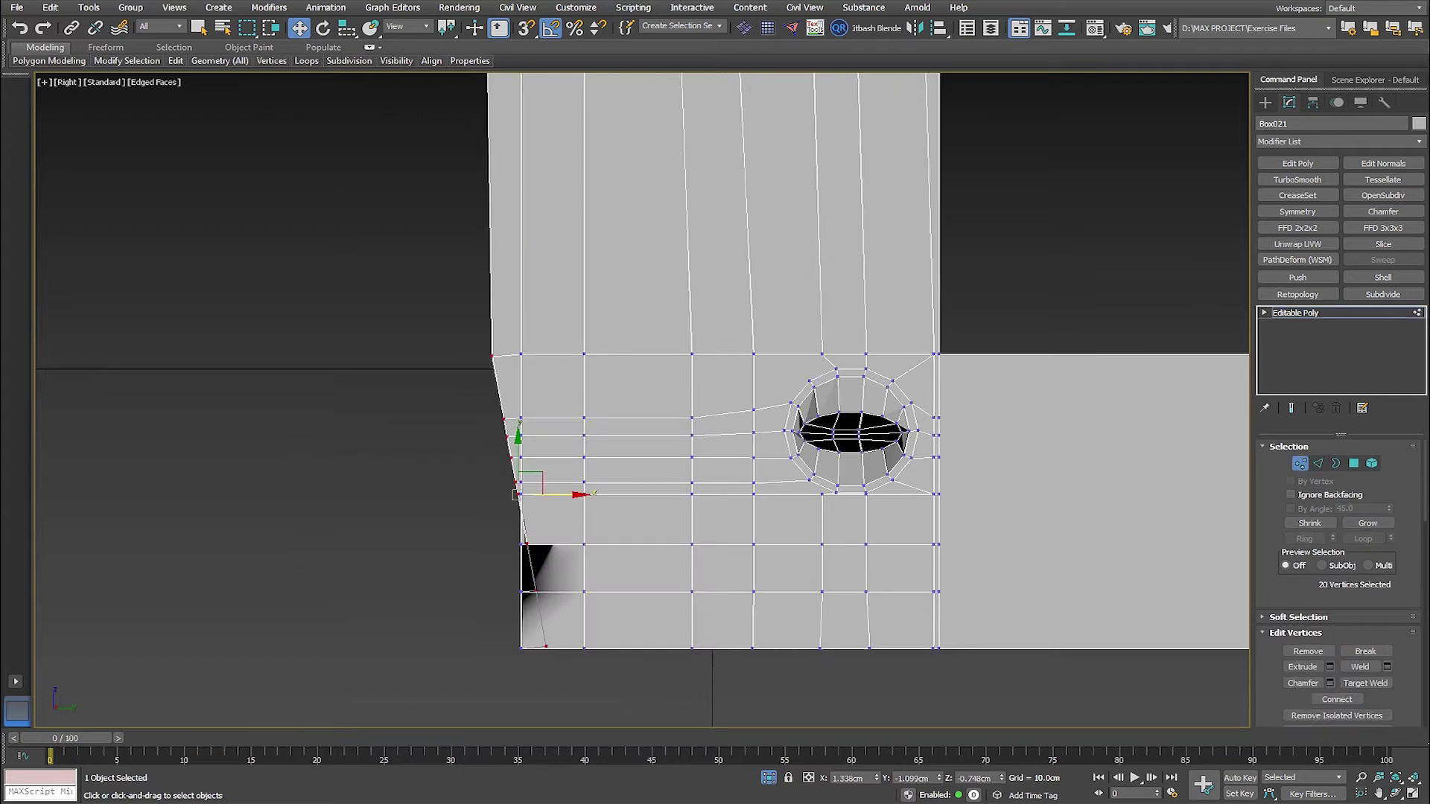
middle_click_drag(715, 402, 668, 415)
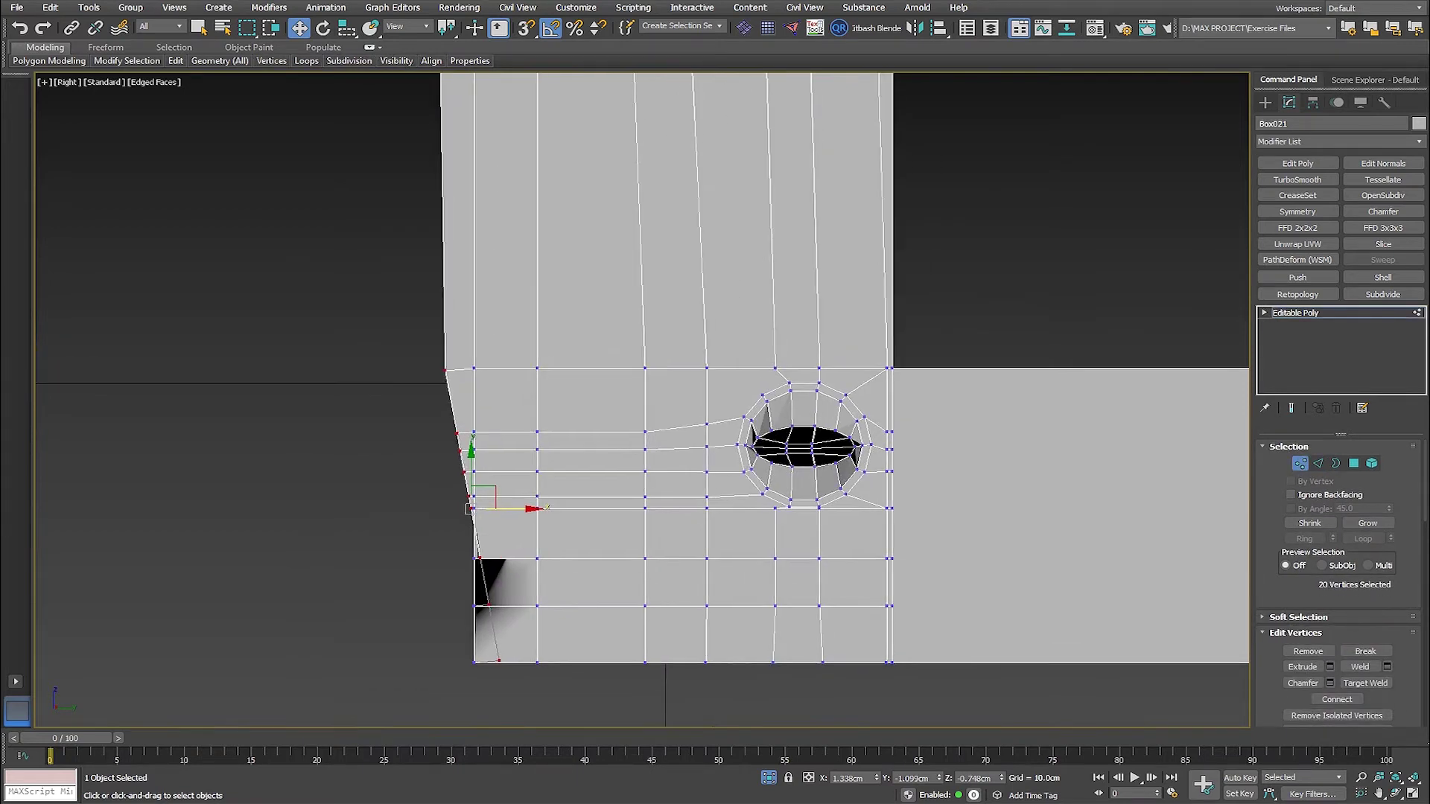
key("ctrl+z")
key("ctrl+z")
scroll(804, 447, "up", 2)
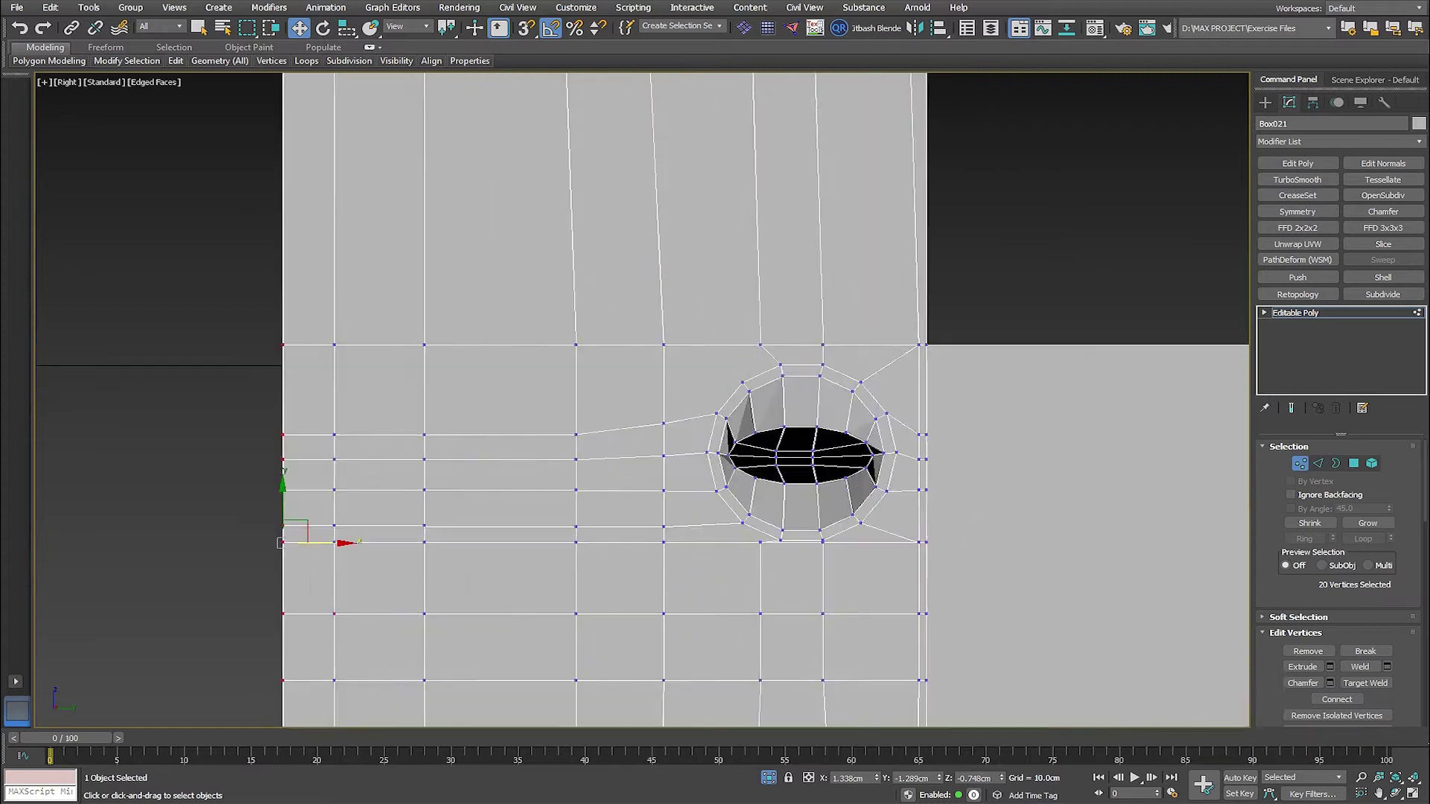
Select all vertices of the lower block surrounding the hole and apply an FFD 2x2x2 modifier to them.
scroll(804, 447, "down", 4)
key("ctrl+a")
scroll(709, 501, "up", 2)
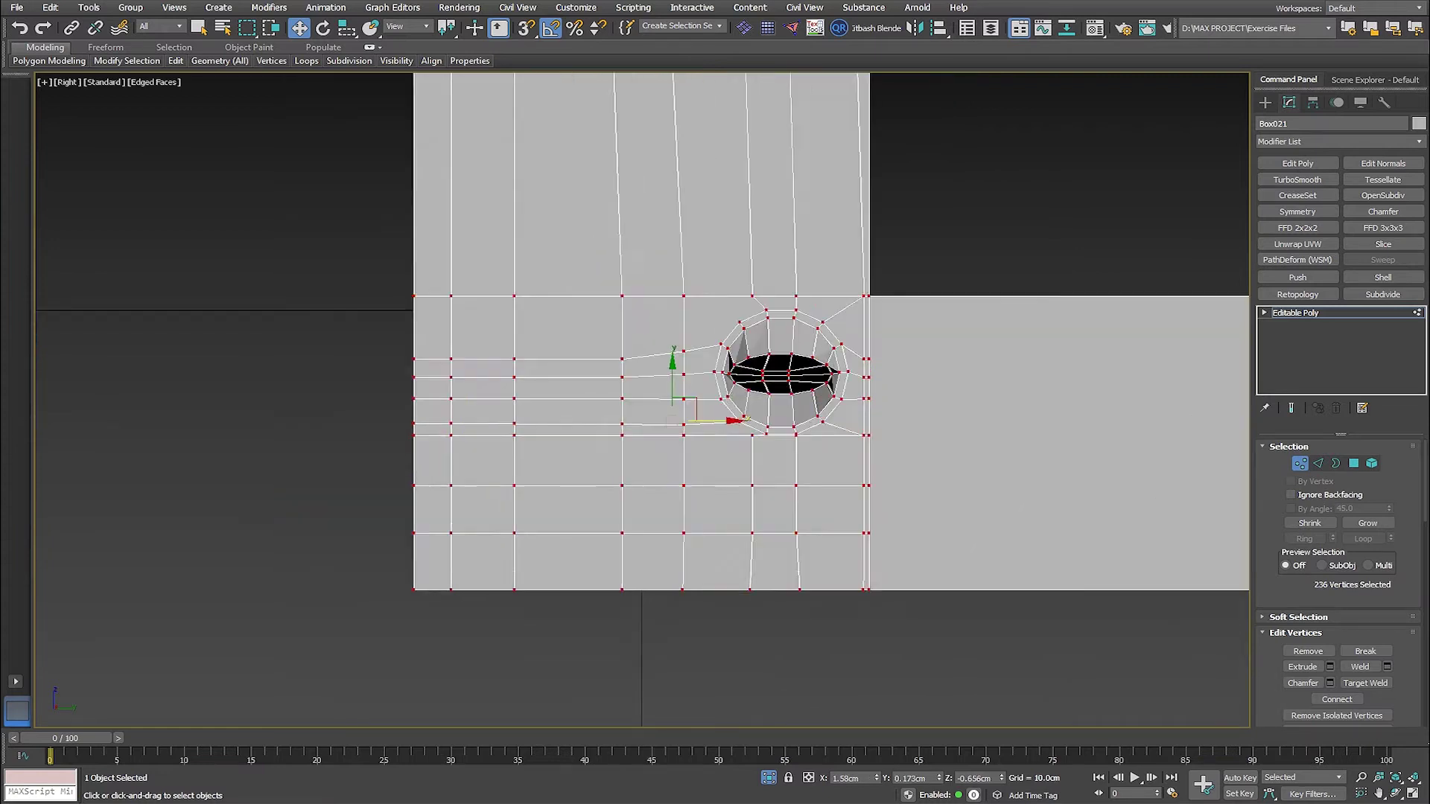
middle_click_drag(708, 500, 677, 526)
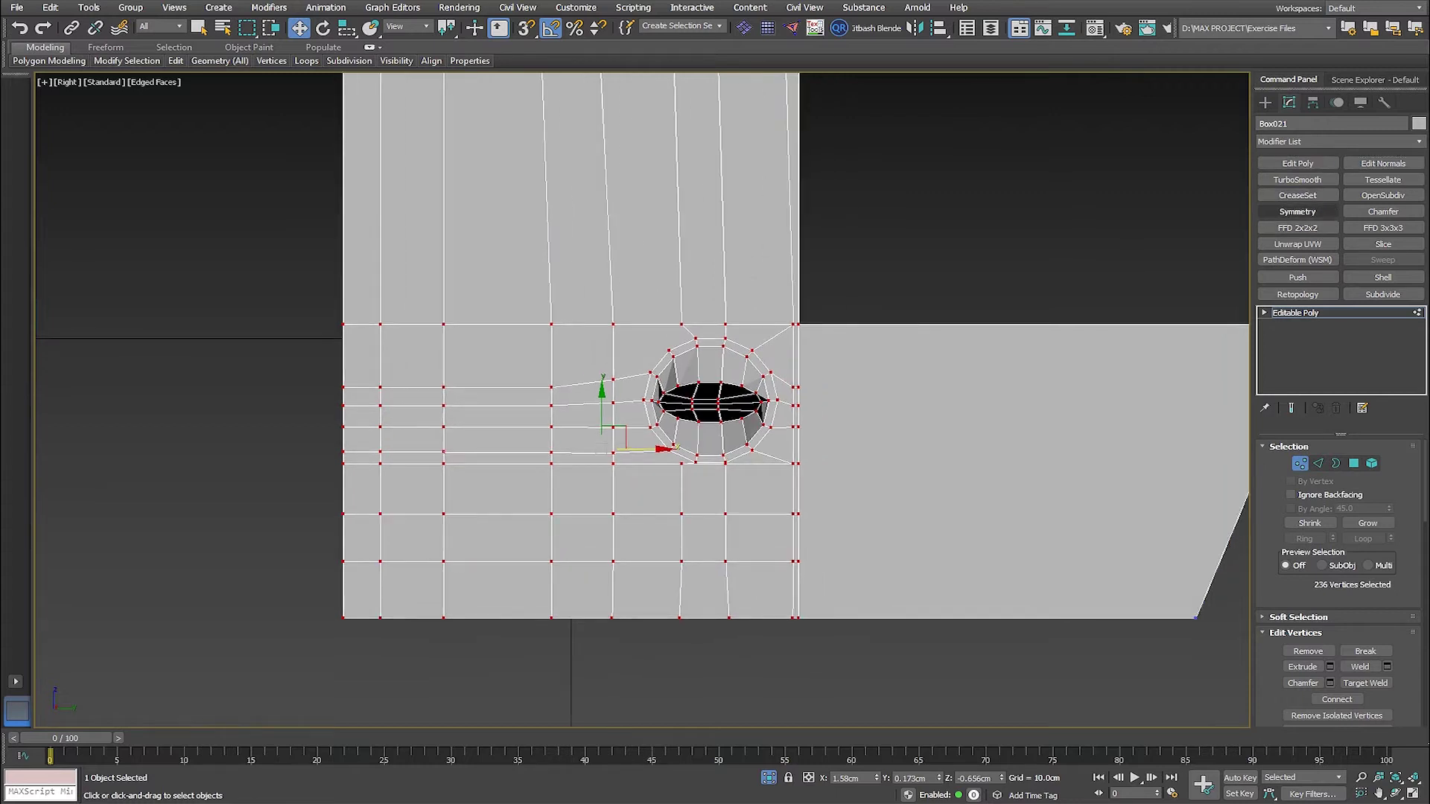
left_click(1297, 228)
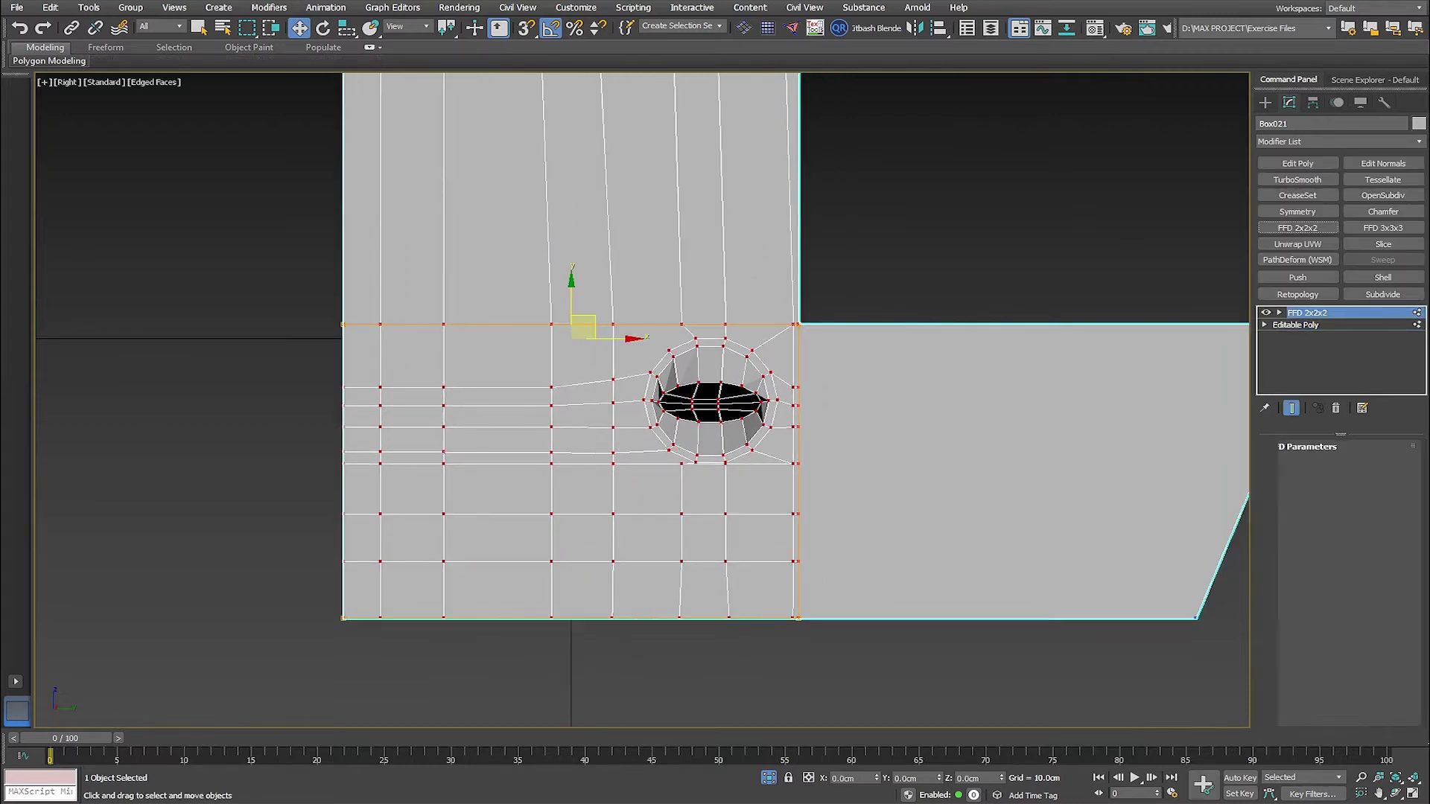
Move the FFD lattice's lower control points about 0.6 cm horizontally toward the arm to slant the block with the hole.
key("1")
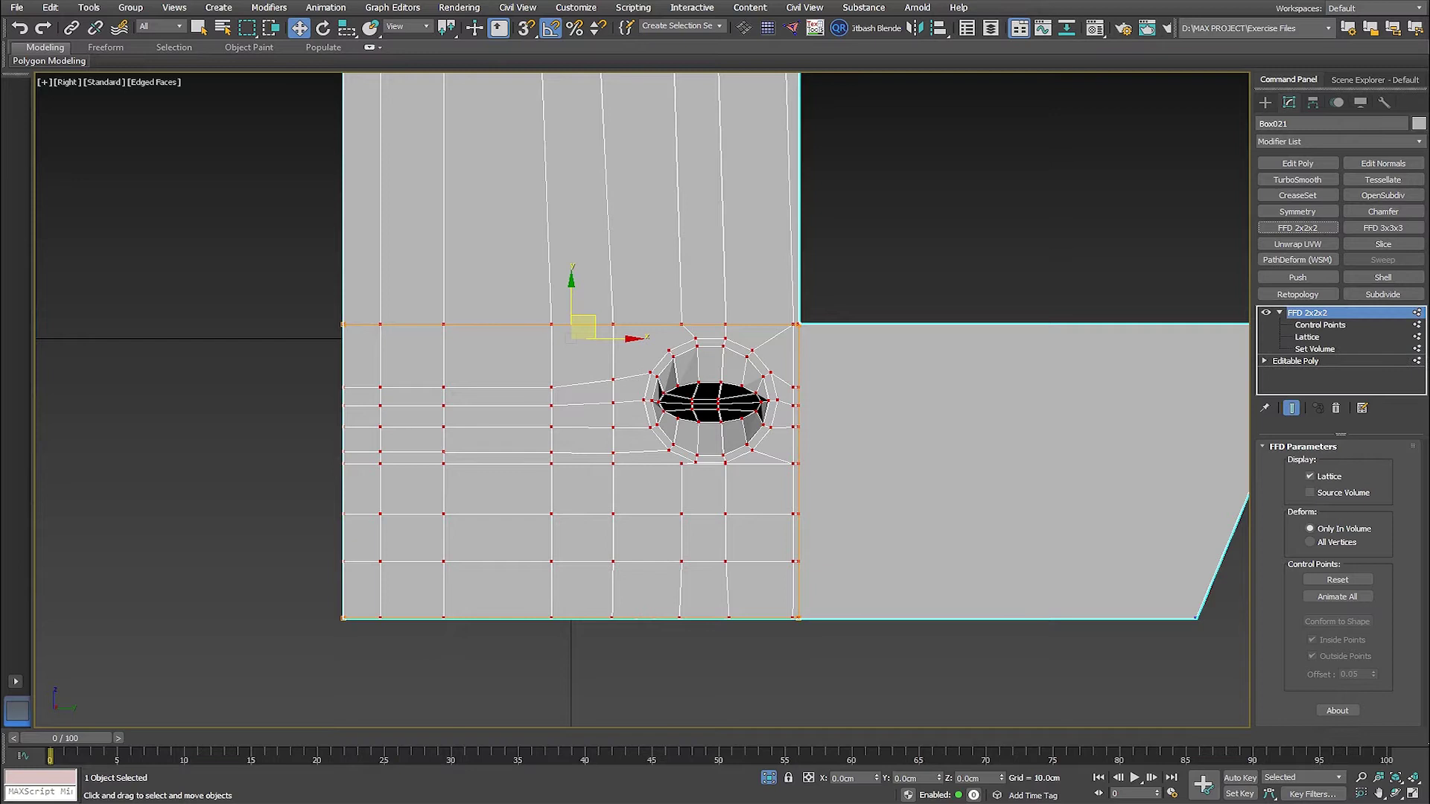
middle_click_drag(715, 402, 750, 395)
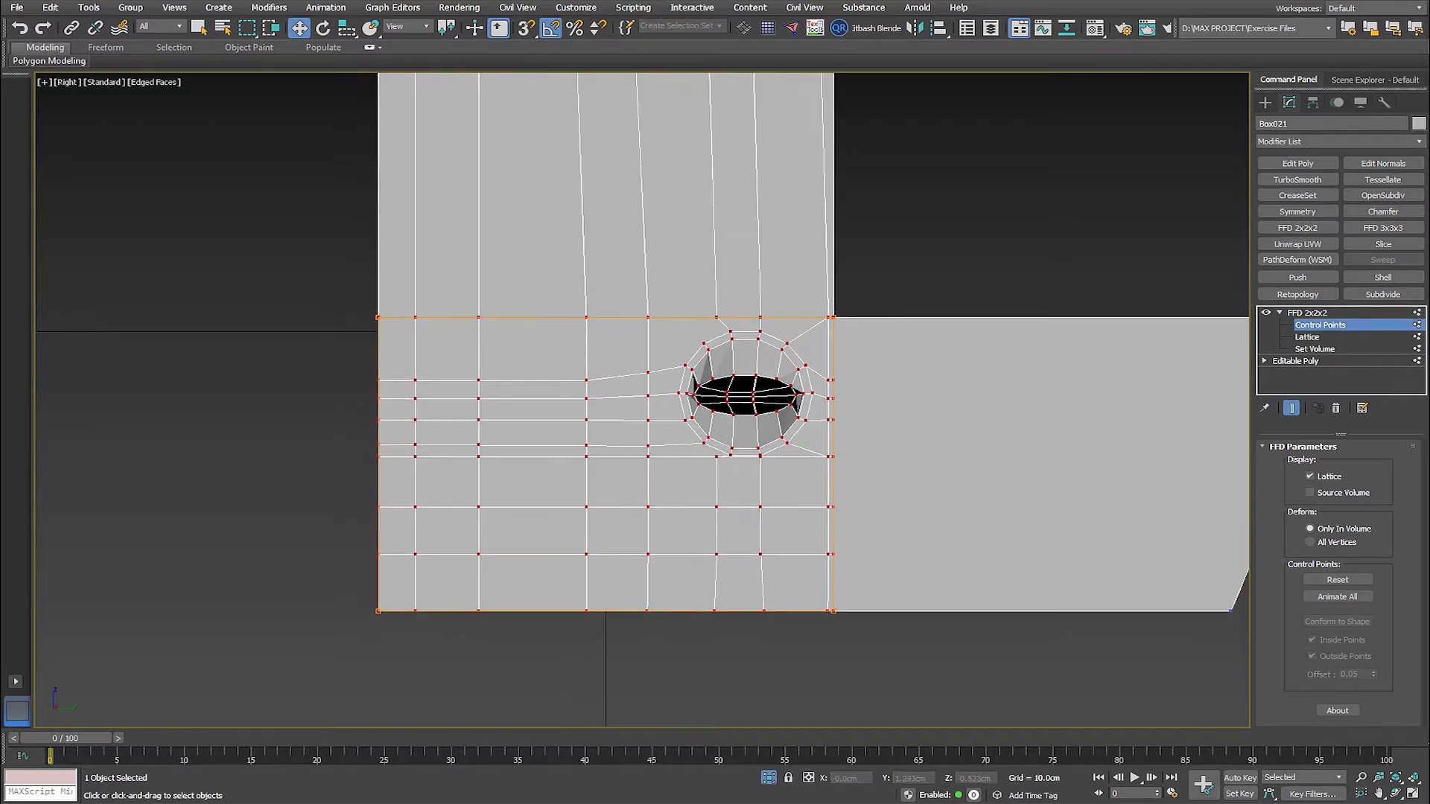
left_click_drag(350, 581, 864, 640)
middle_click_drag(864, 640, 880, 626)
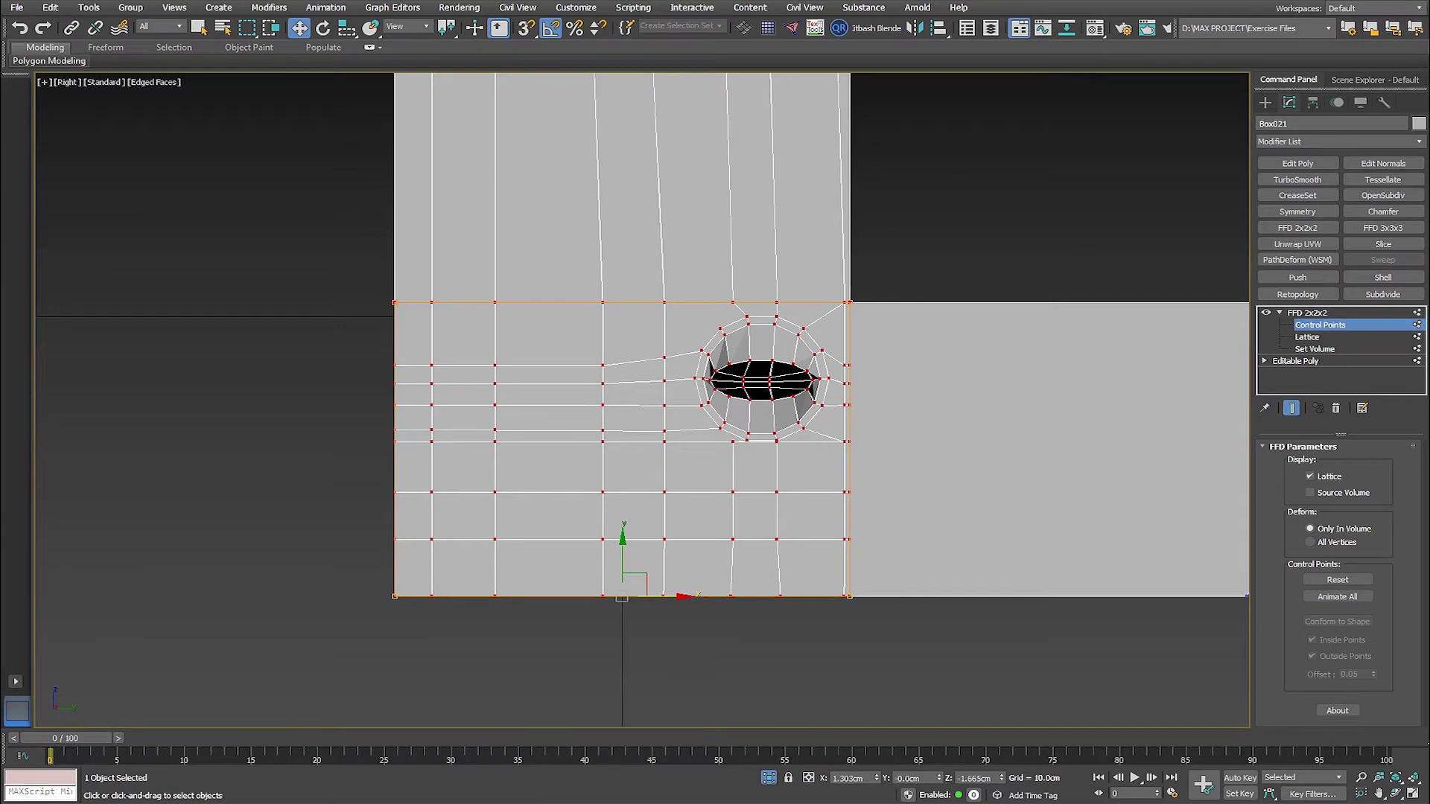
left_click_drag(655, 596, 761, 596)
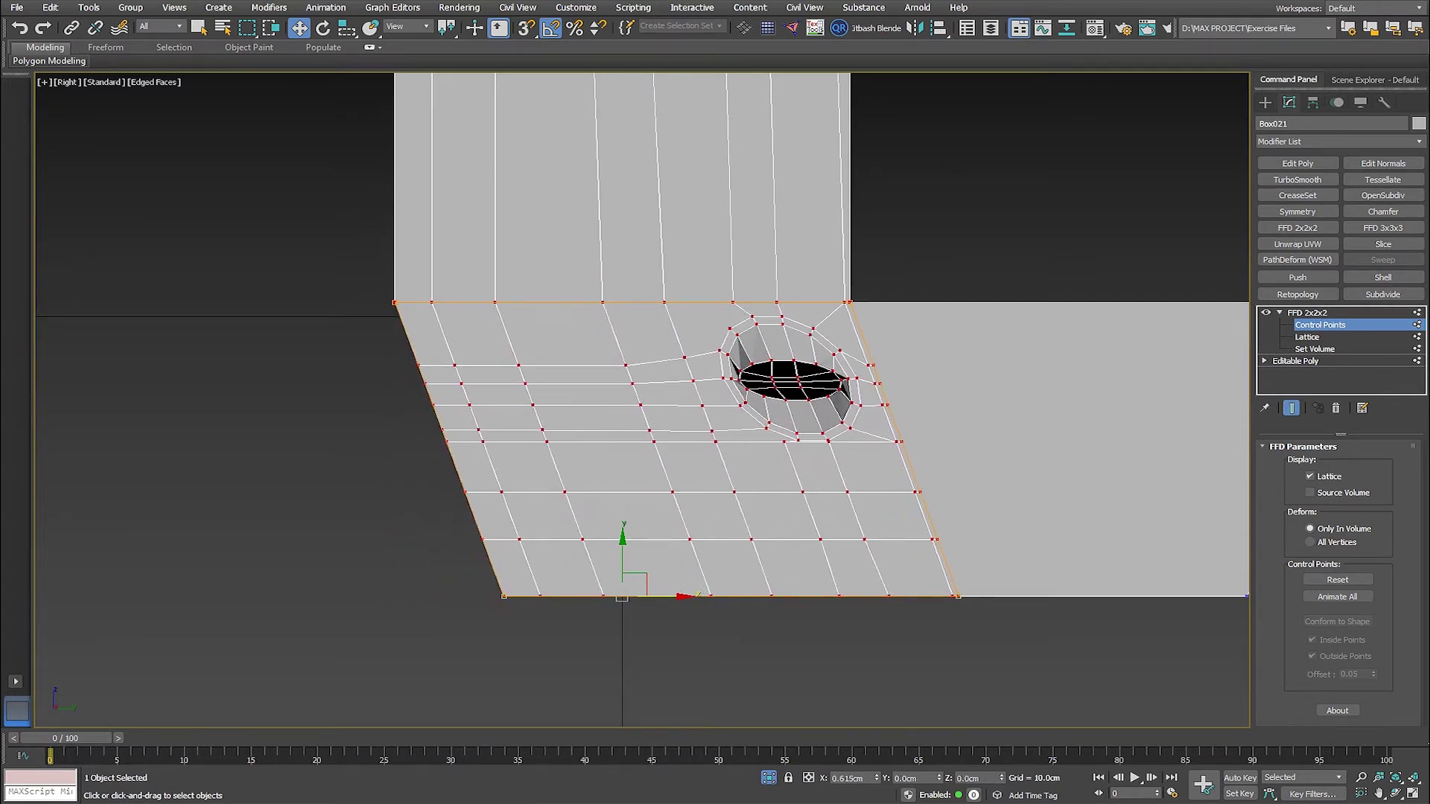
scroll(797, 485, "down", 2)
key("1")
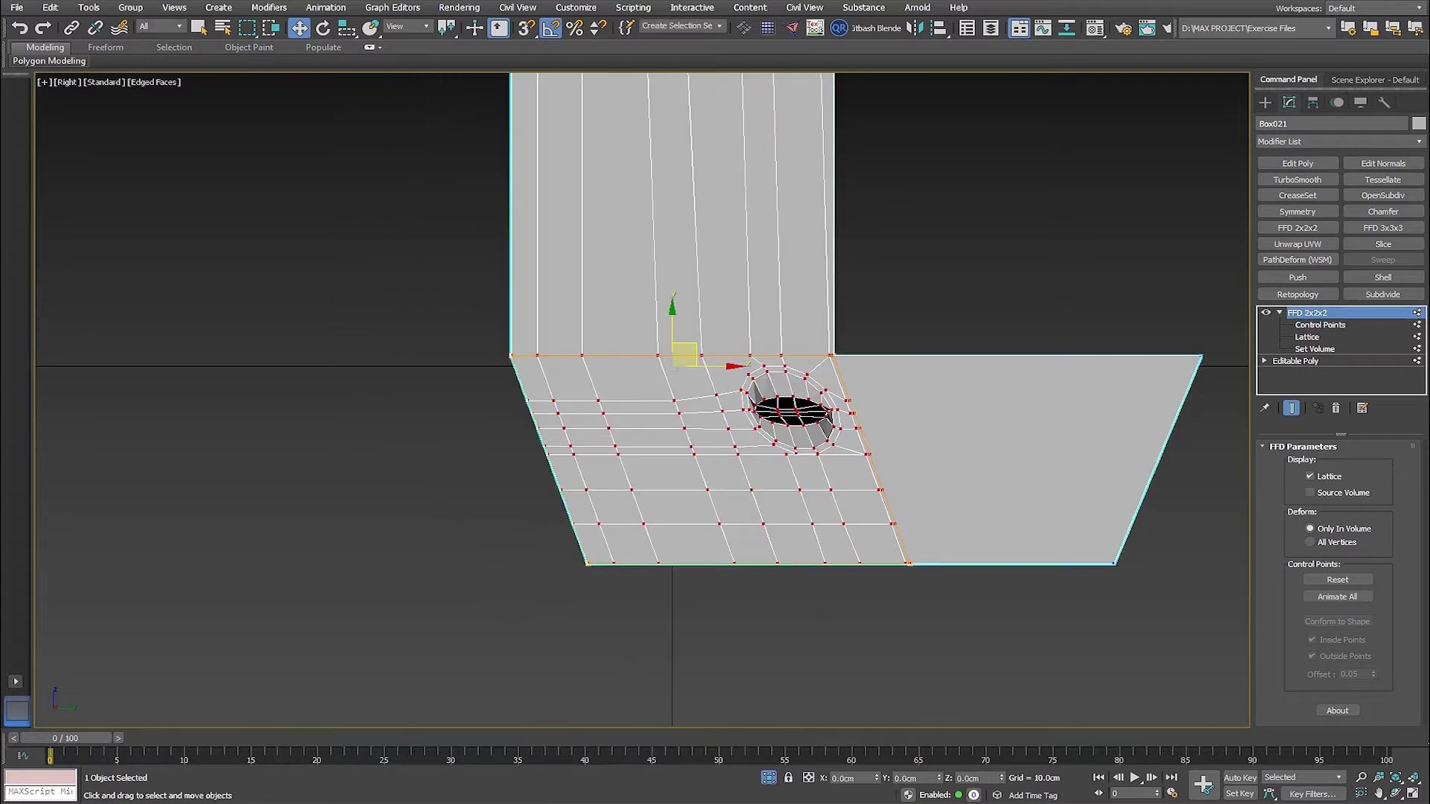
Select the middle C-shaped model, show its lower arm in the right view and enter vertex editing.
middle_click_drag(749, 564, 618, 387, "alt")
scroll(1020, 485, "down", 5)
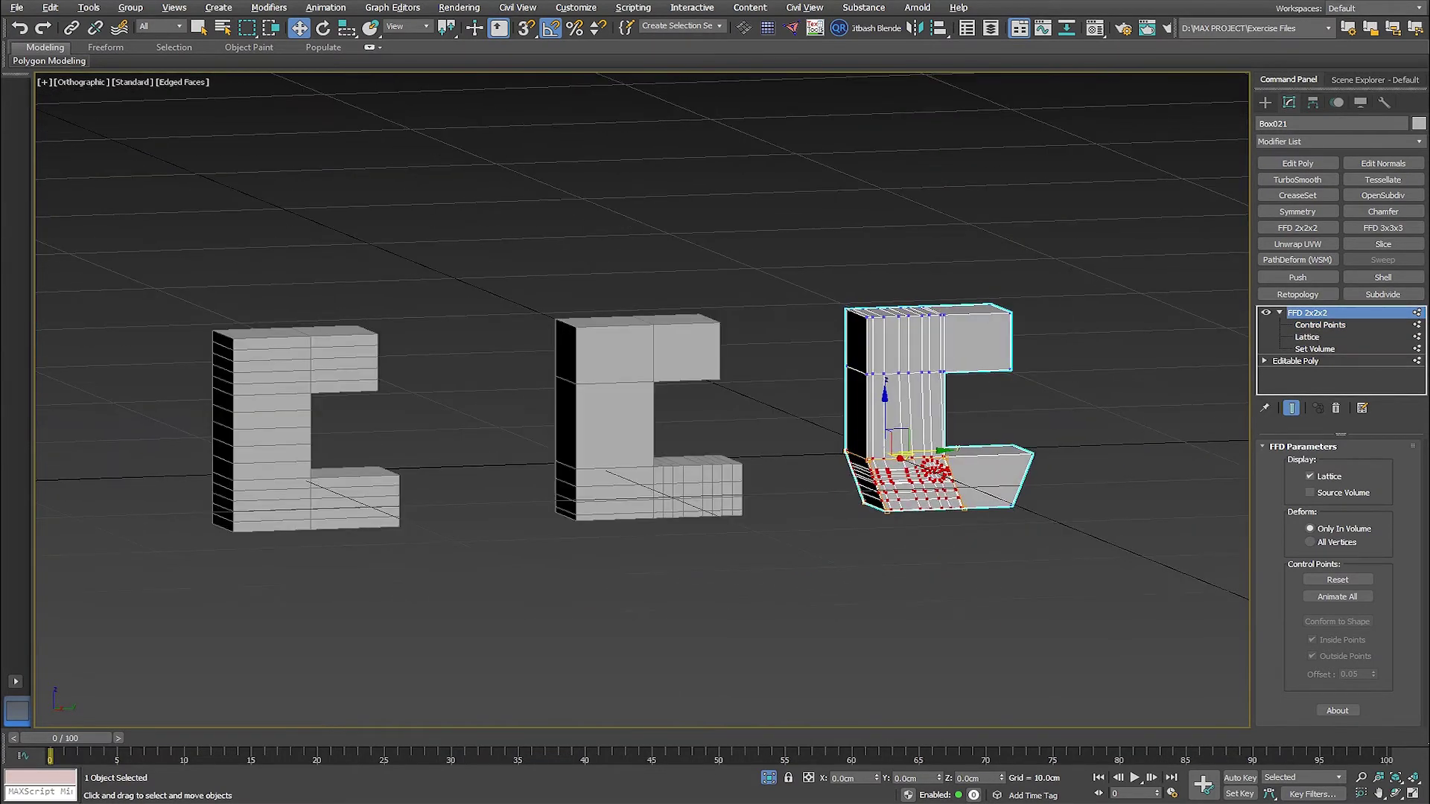
left_click(618, 417)
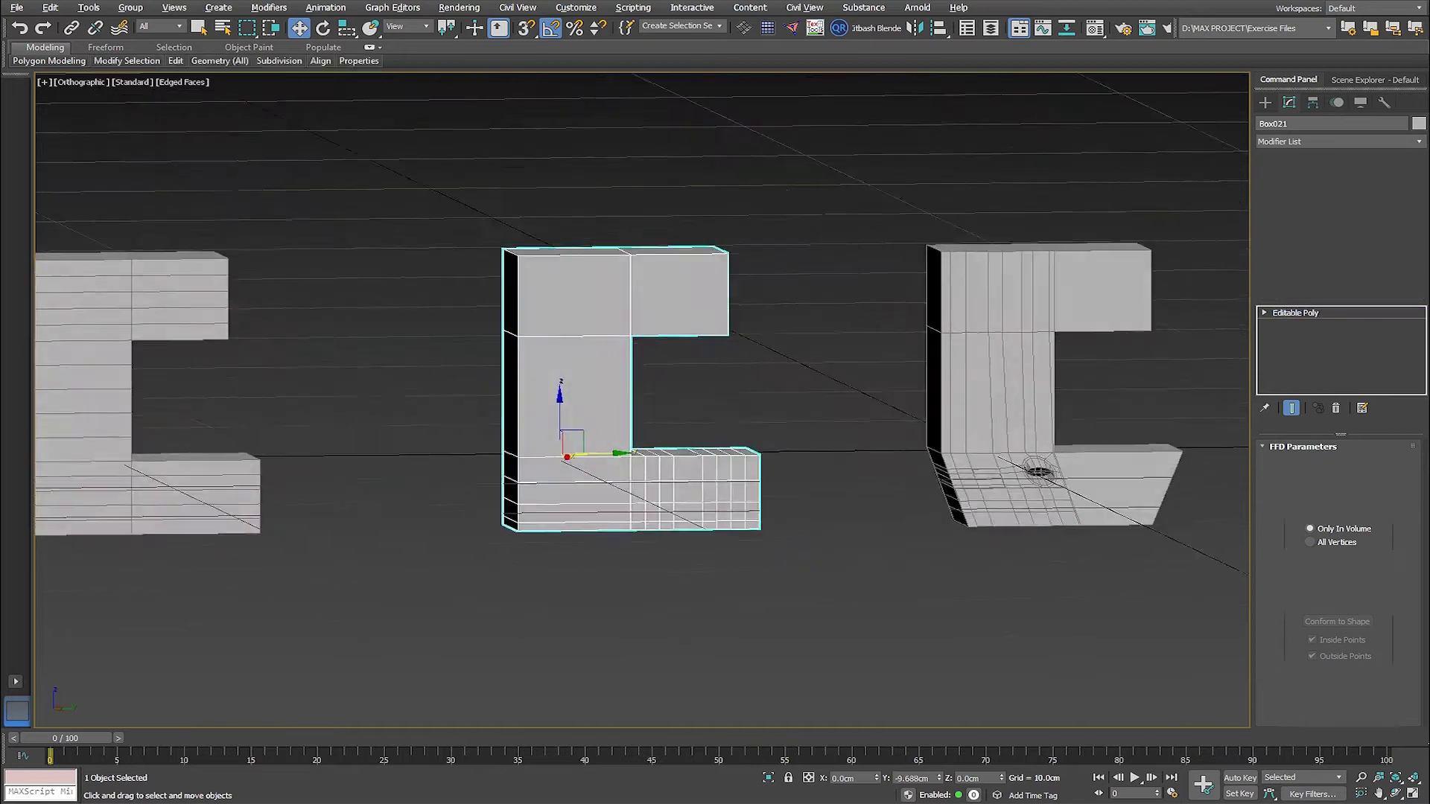
key("z")
right_click(669, 468)
left_click(640, 505)
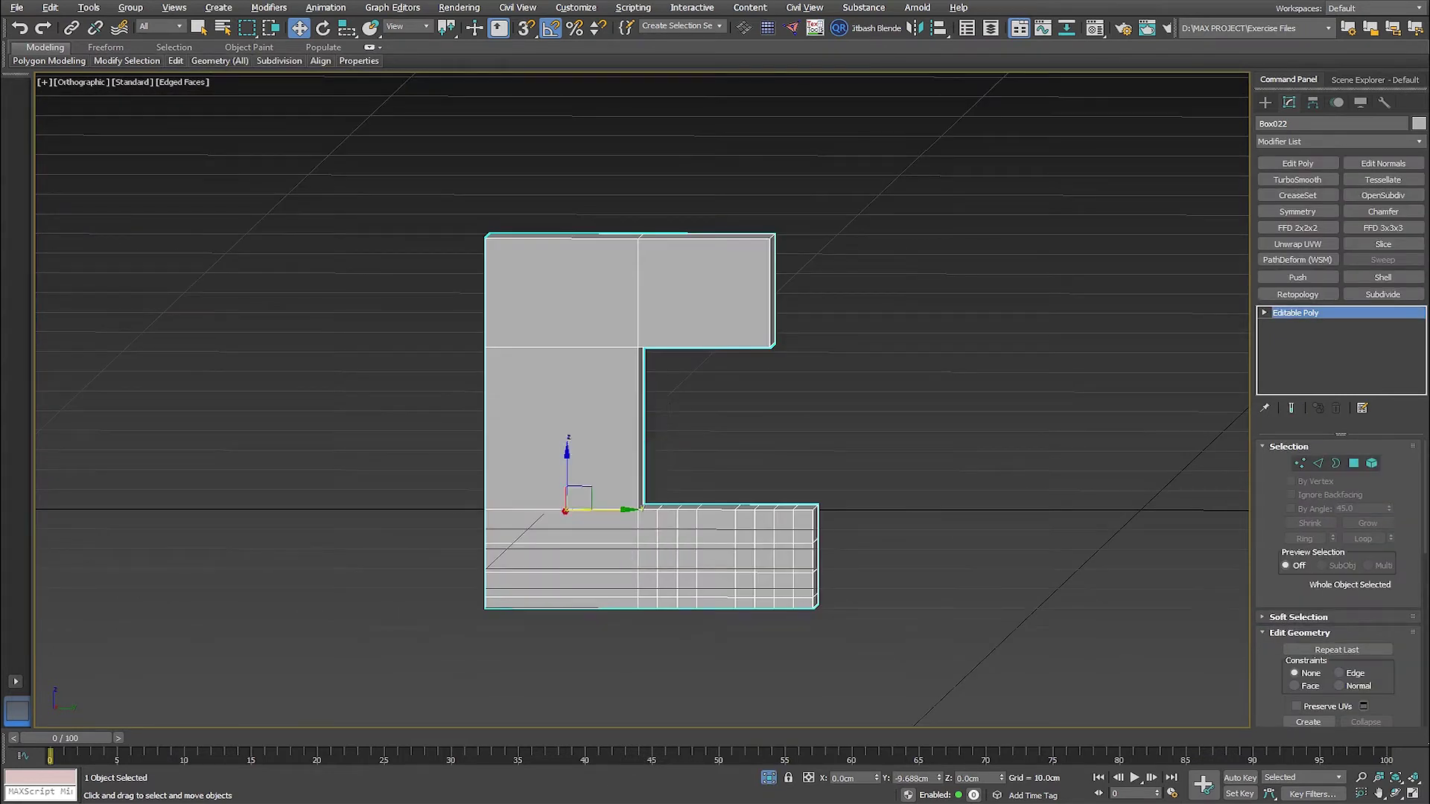
scroll(737, 641, "up", 3)
key("1")
scroll(1063, 616, "up", 2)
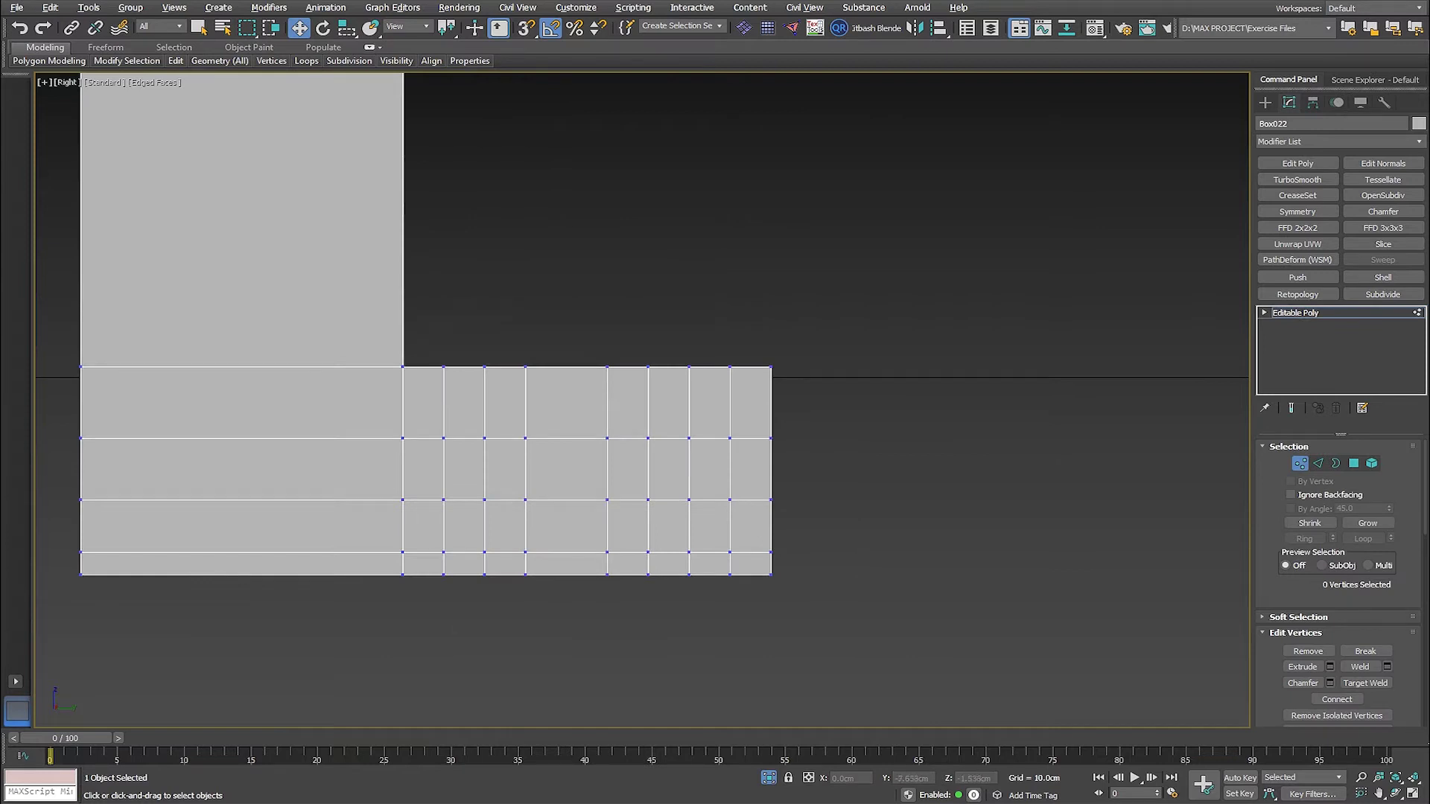
Try to curve the lower arm's end by moving the lower three rows of its vertices inward, one row at a time.
middle_click_drag(522, 469, 566, 455, "alt")
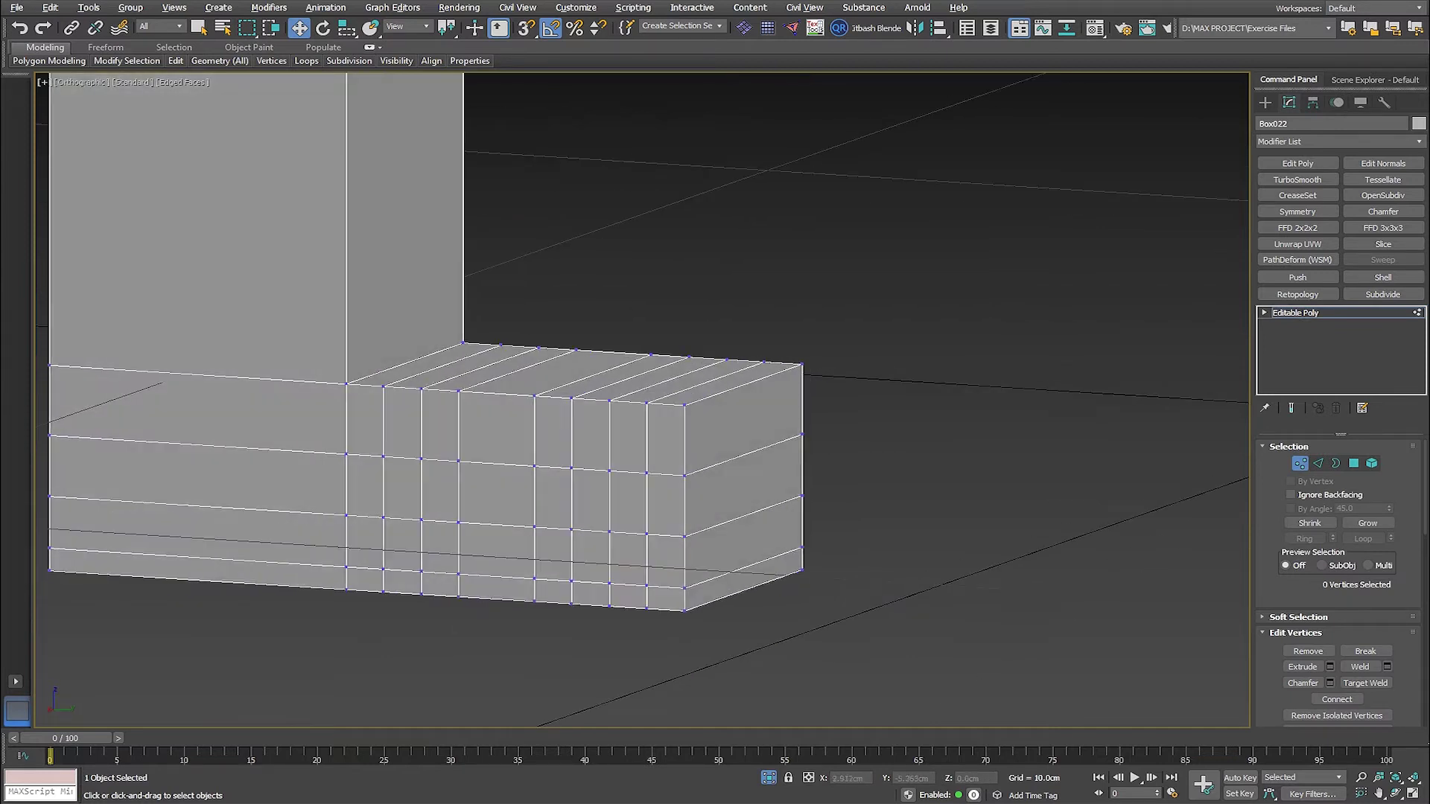
key("v")
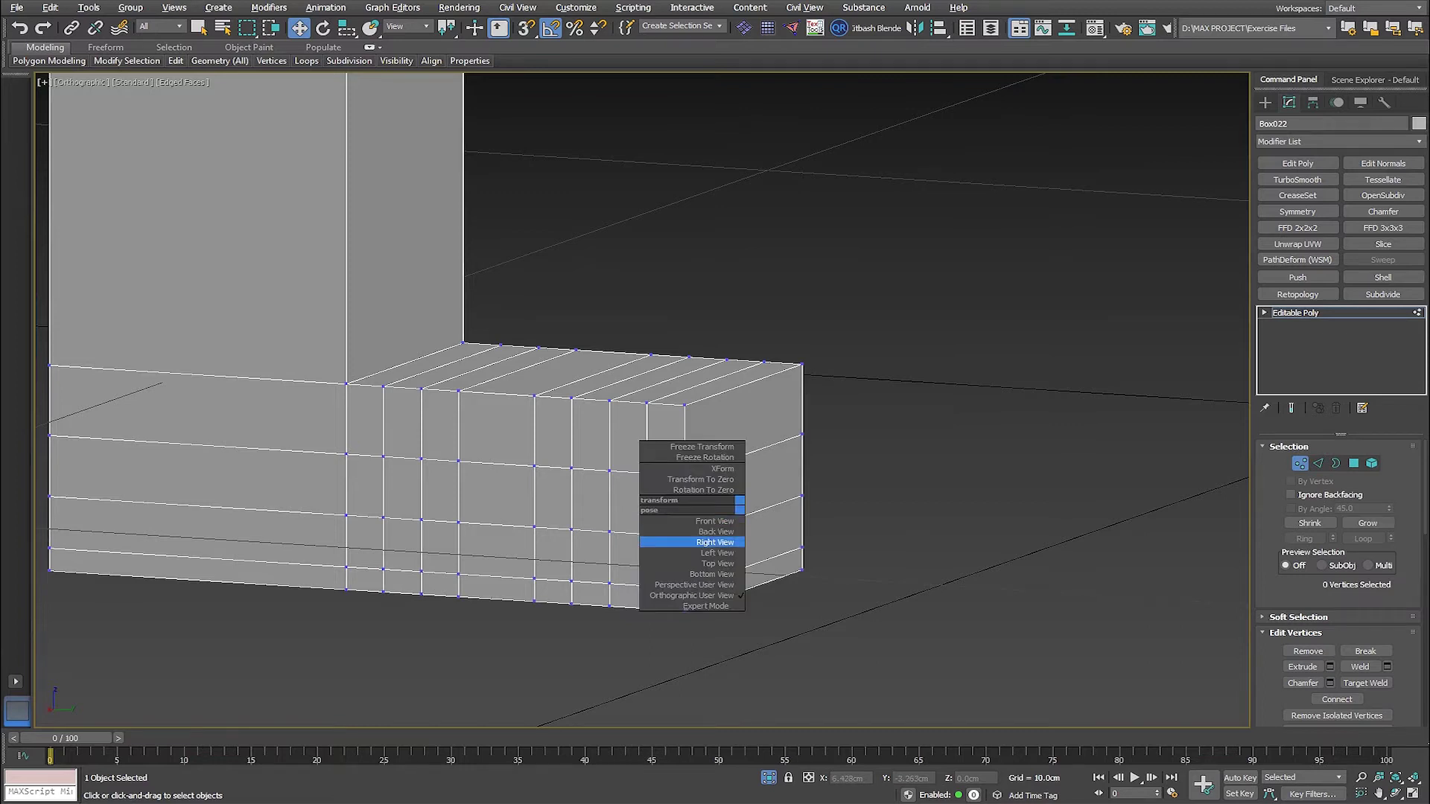
left_click(655, 542)
middle_click_drag(879, 596, 789, 529)
scroll(787, 530, "up", 3)
left_click_drag(581, 536, 867, 618)
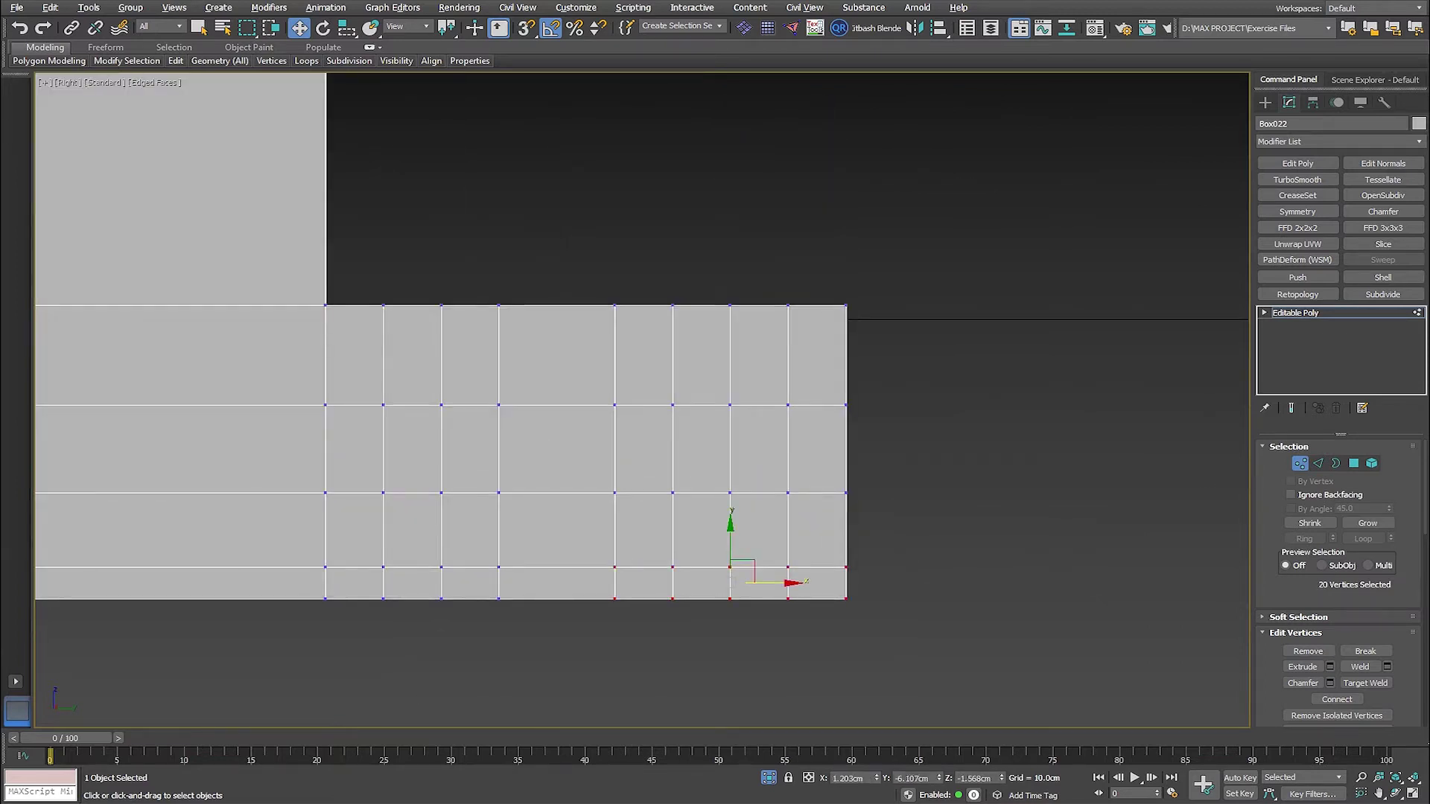
left_click_drag(883, 636, 884, 637)
left_click_drag(730, 599, 684, 600)
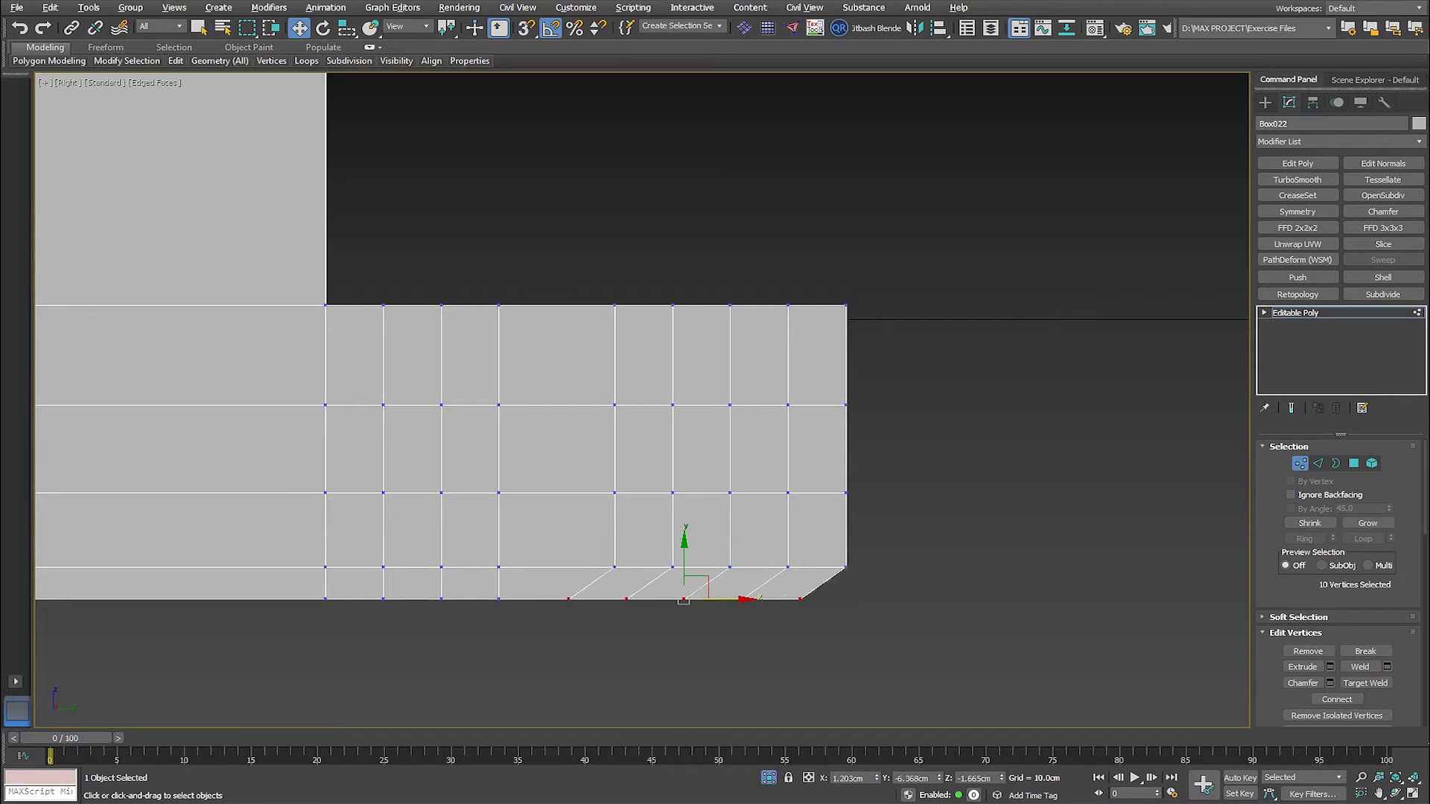
left_click_drag(592, 567, 592, 567)
left_click_drag(741, 554, 726, 555)
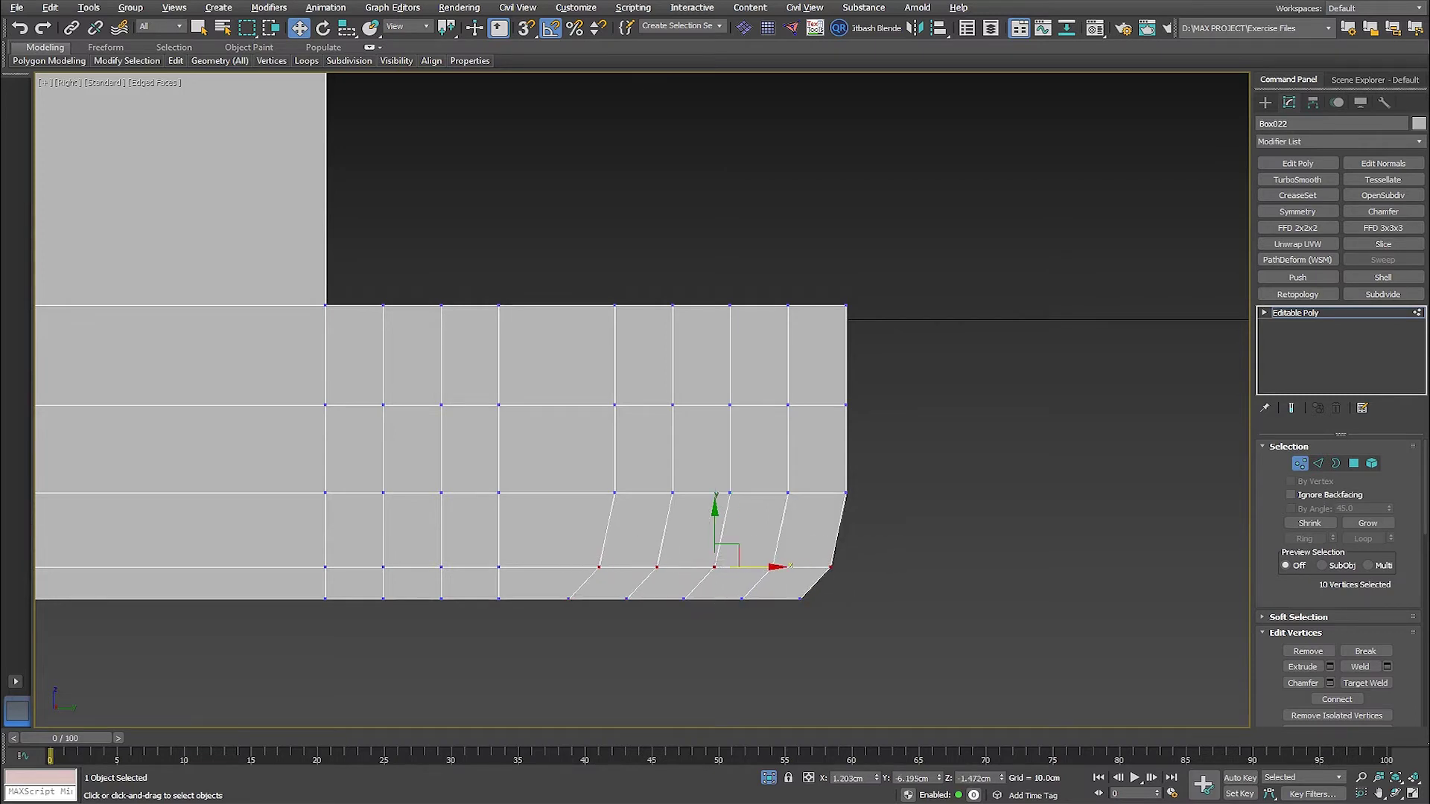
left_click_drag(891, 517, 892, 516)
left_click_drag(775, 492, 766, 492)
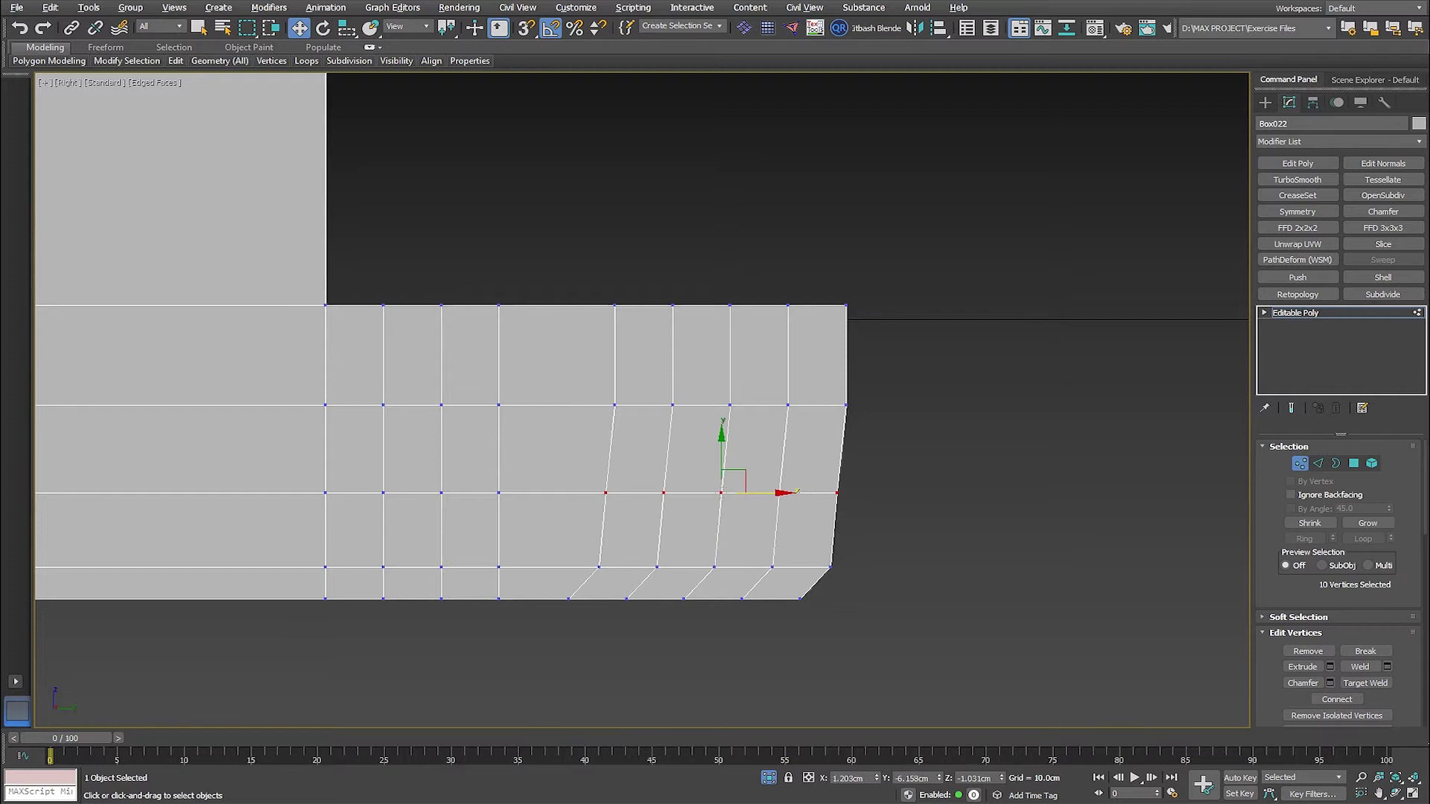
Undo the row-by-row vertex moves at the lower arm's end.
key("ctrl+z")
key("ctrl+z")
key("ctrl+z")
key("ctrl+z")
key("ctrl+z")
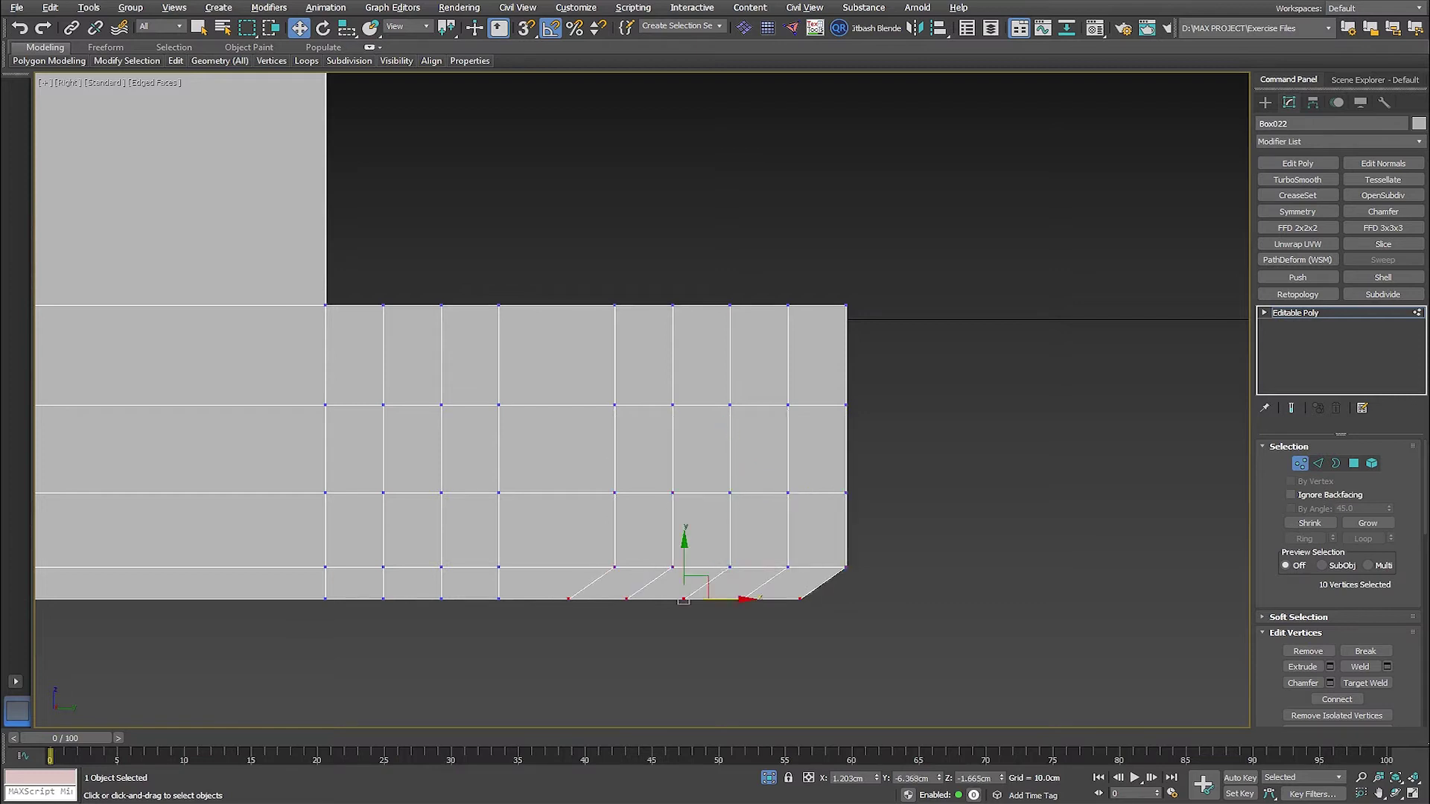
Select all vertices of the lower arm's end section, apply an FFD 3x3x3 modifier and enter its control point level.
left_click_drag(702, 629, 559, 600)
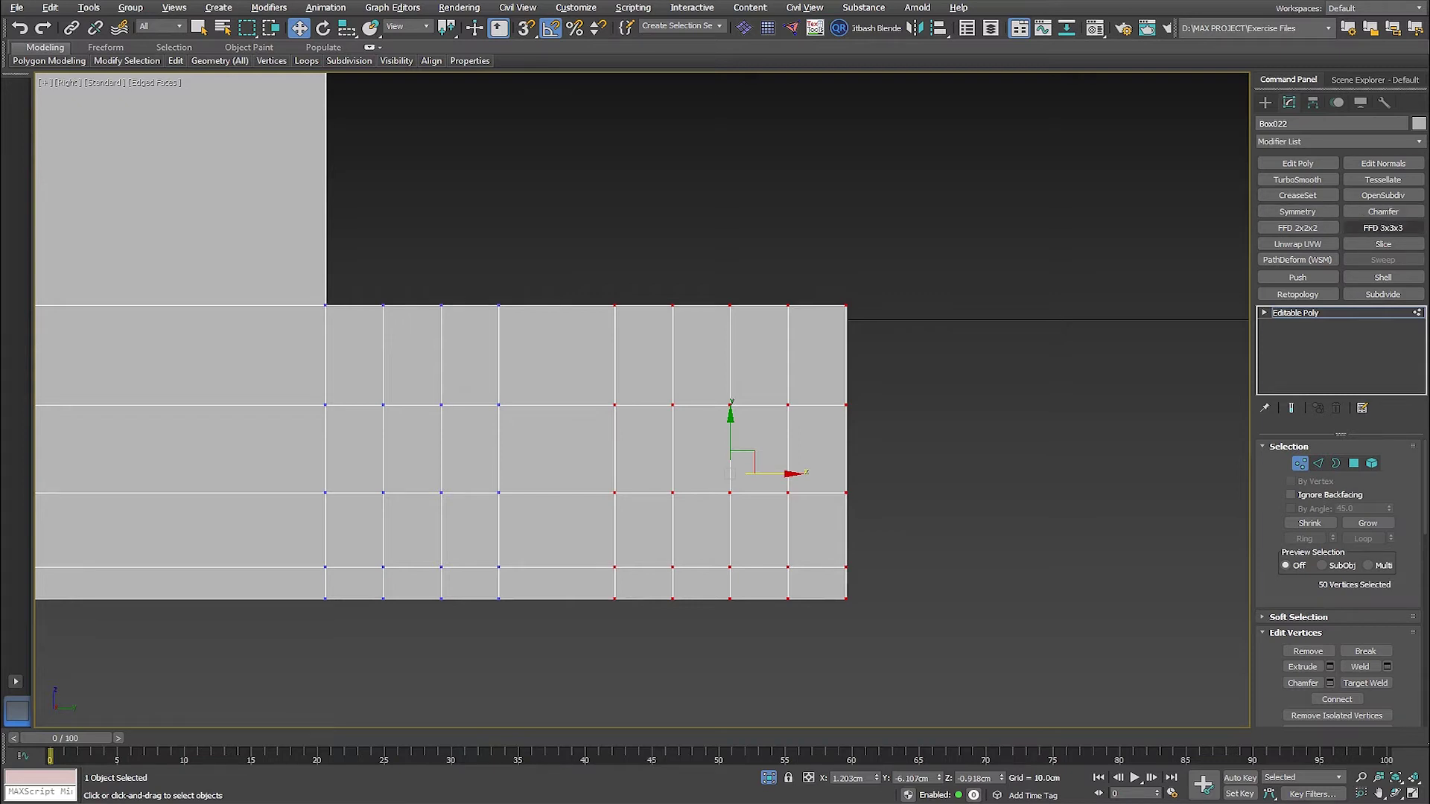
left_click(1382, 228)
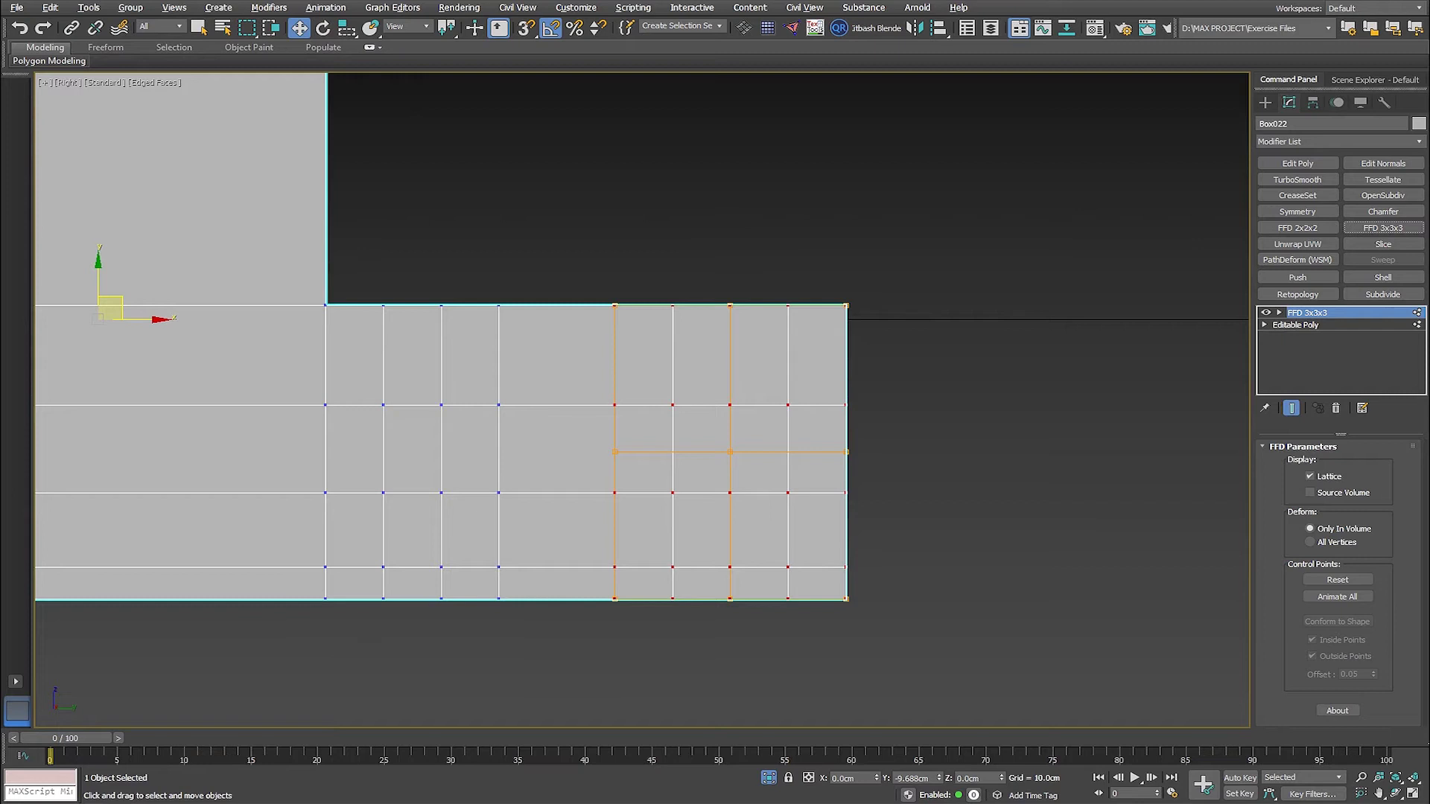
left_click(1279, 313)
left_click(1320, 325)
Move the lattice's bottom row of control points about 0.46 cm inward to bend the arm's end.
left_click_drag(935, 639, 600, 536)
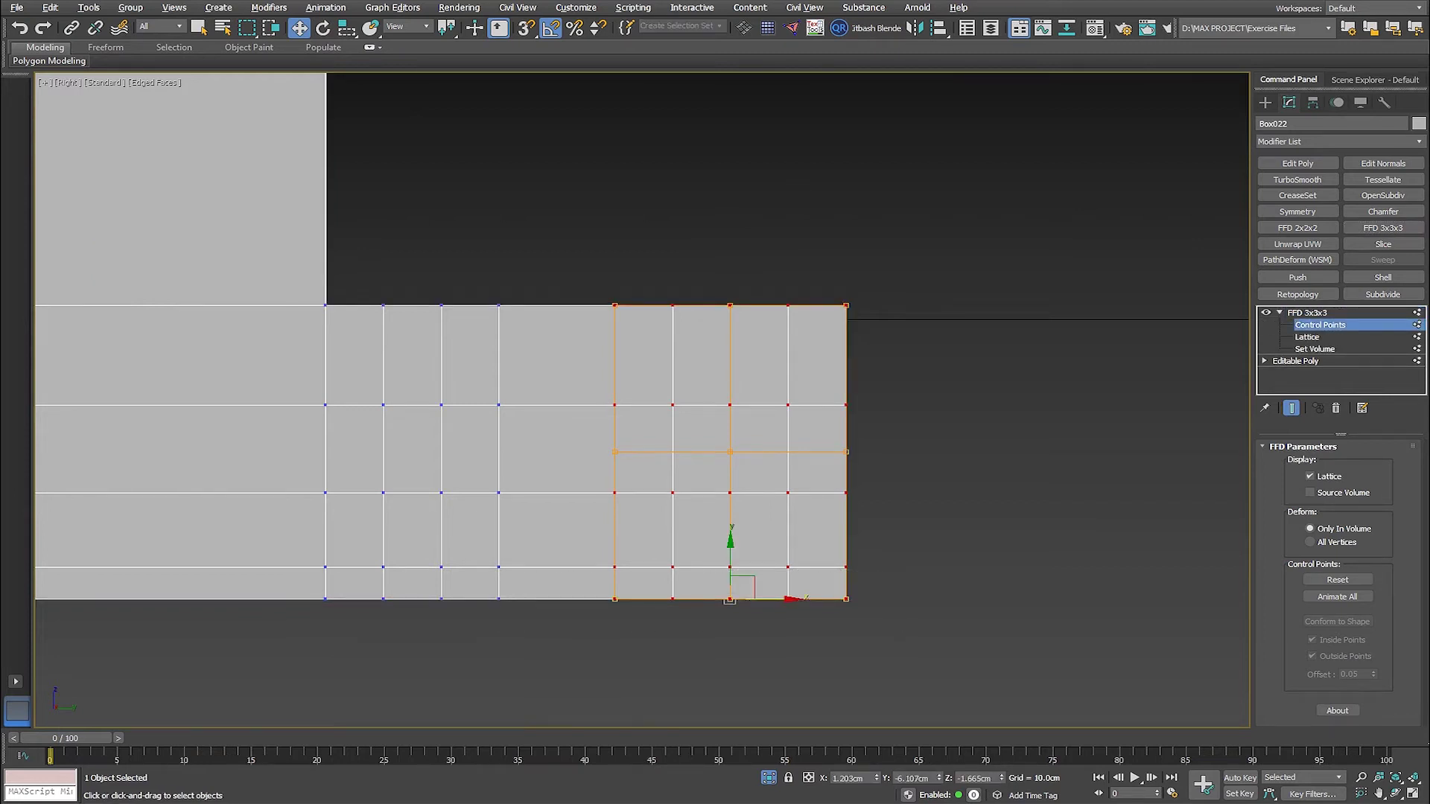
scroll(589, 624, "up", 4)
scroll(589, 624, "down", 3)
scroll(589, 624, "up", 1)
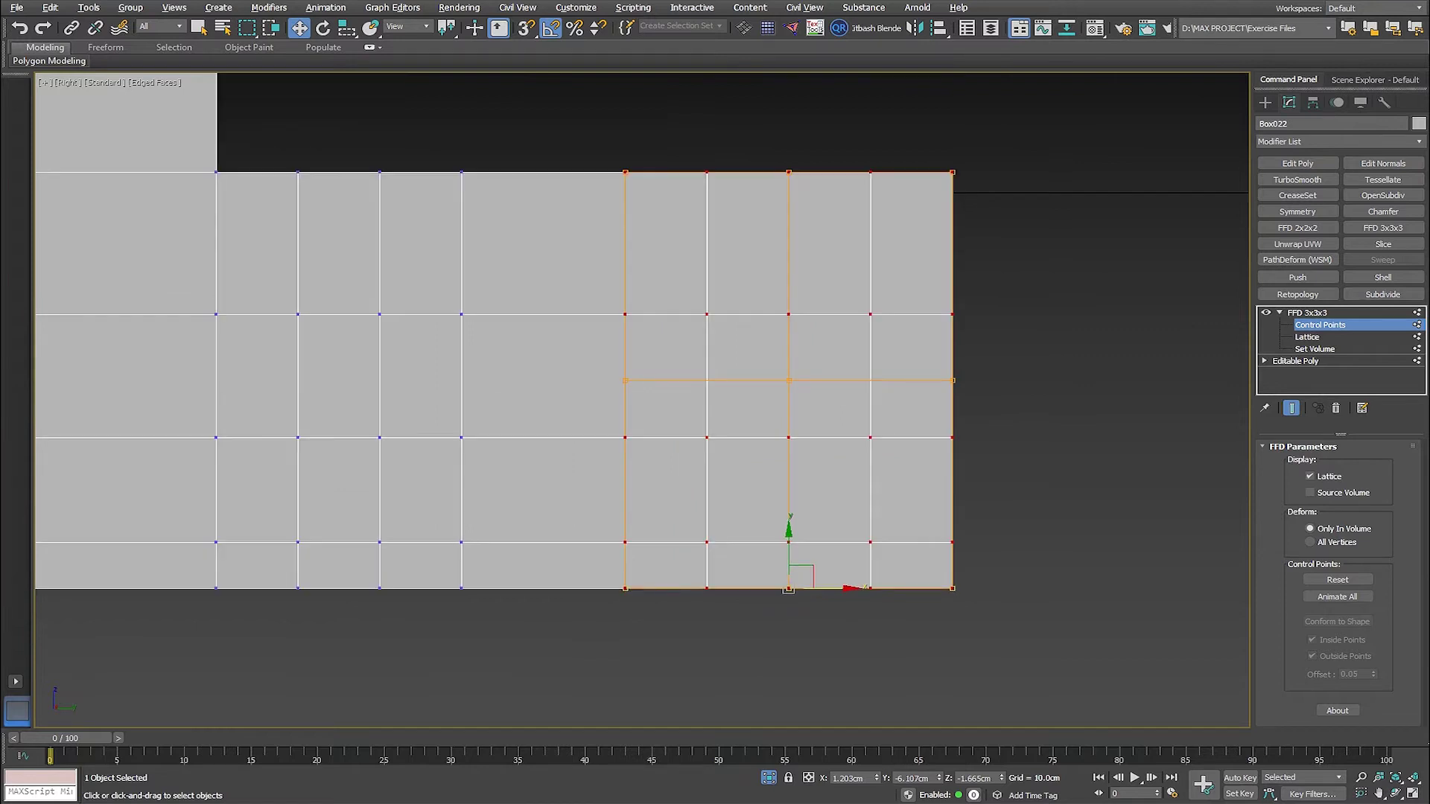
scroll(838, 588, "down", 2)
left_click_drag(838, 589, 756, 588)
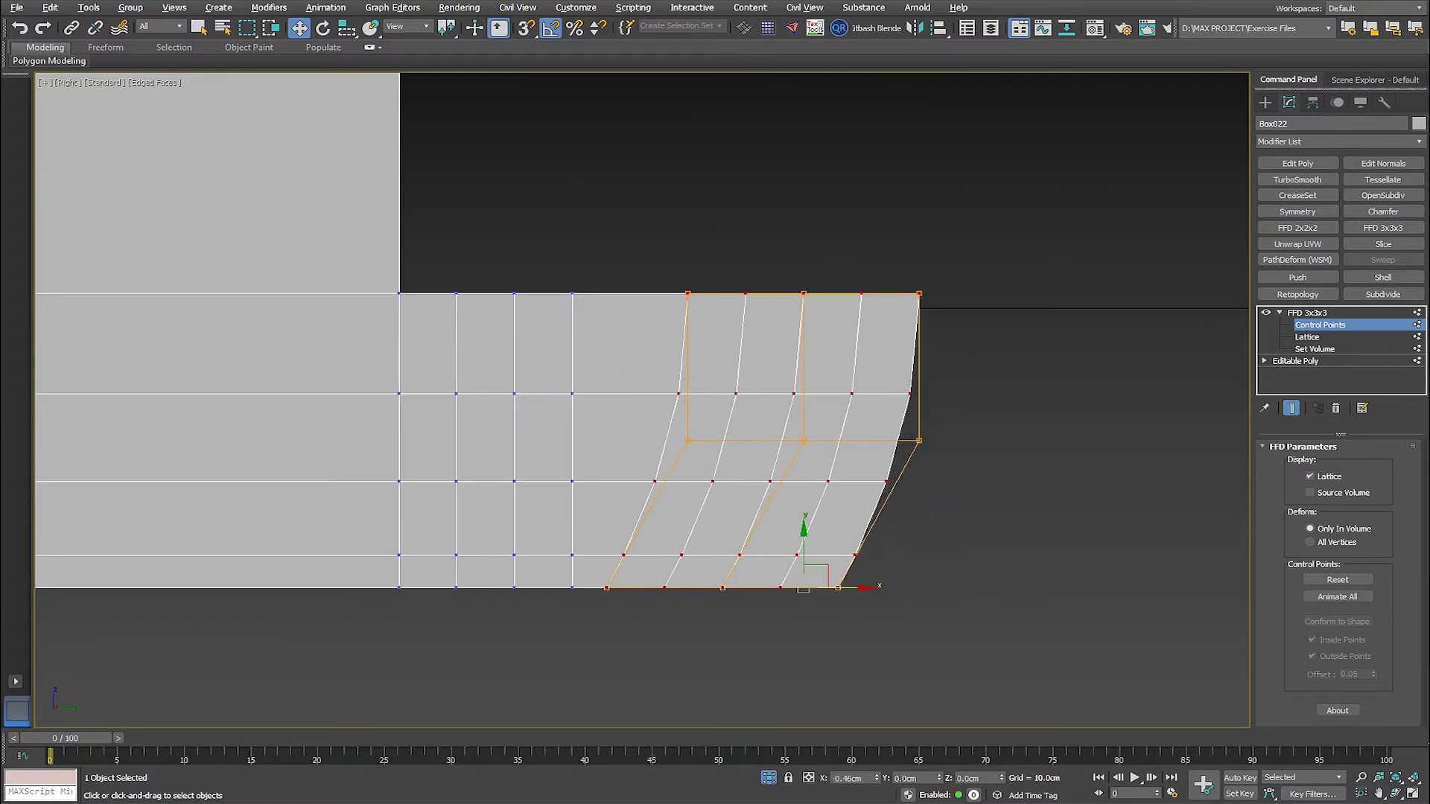
Raise the lattice's outer bottom corner control points about 0.49 cm to round the underside of the arm's end.
scroll(835, 588, "up", 2)
scroll(840, 589, "down", 2)
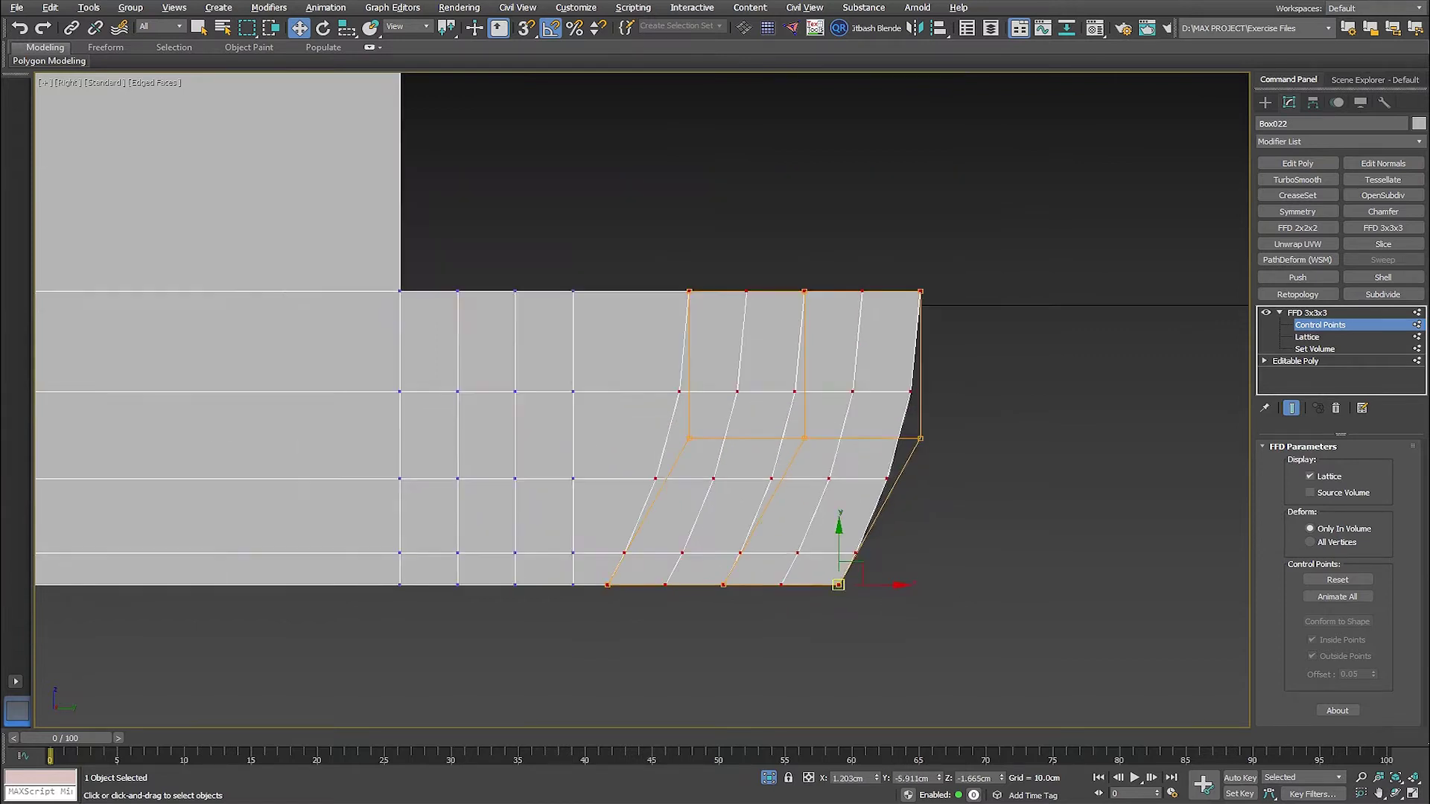
scroll(837, 584, "up", 5)
scroll(835, 562, "down", 3)
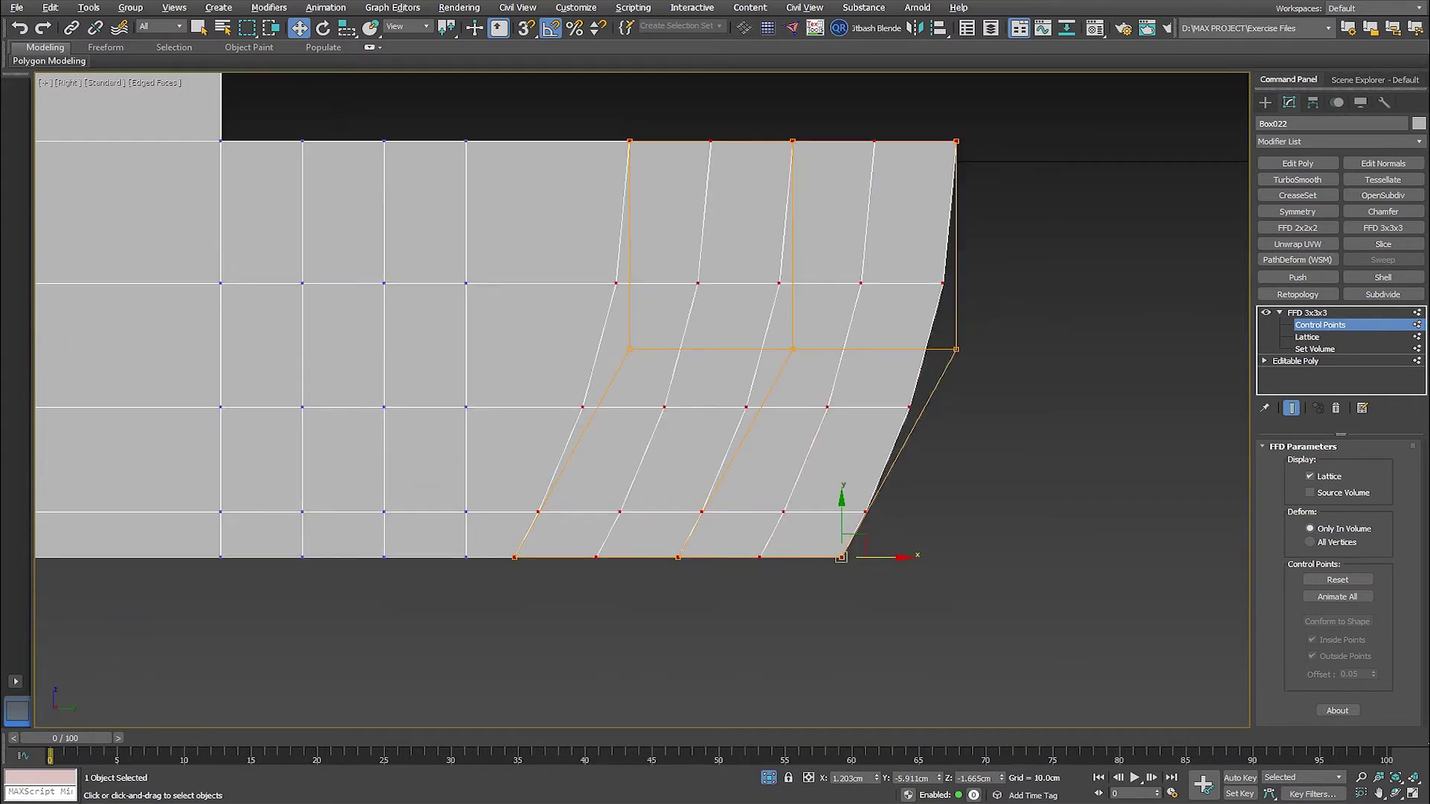
left_click_drag(837, 557, 841, 441)
scroll(842, 441, "down", 3)
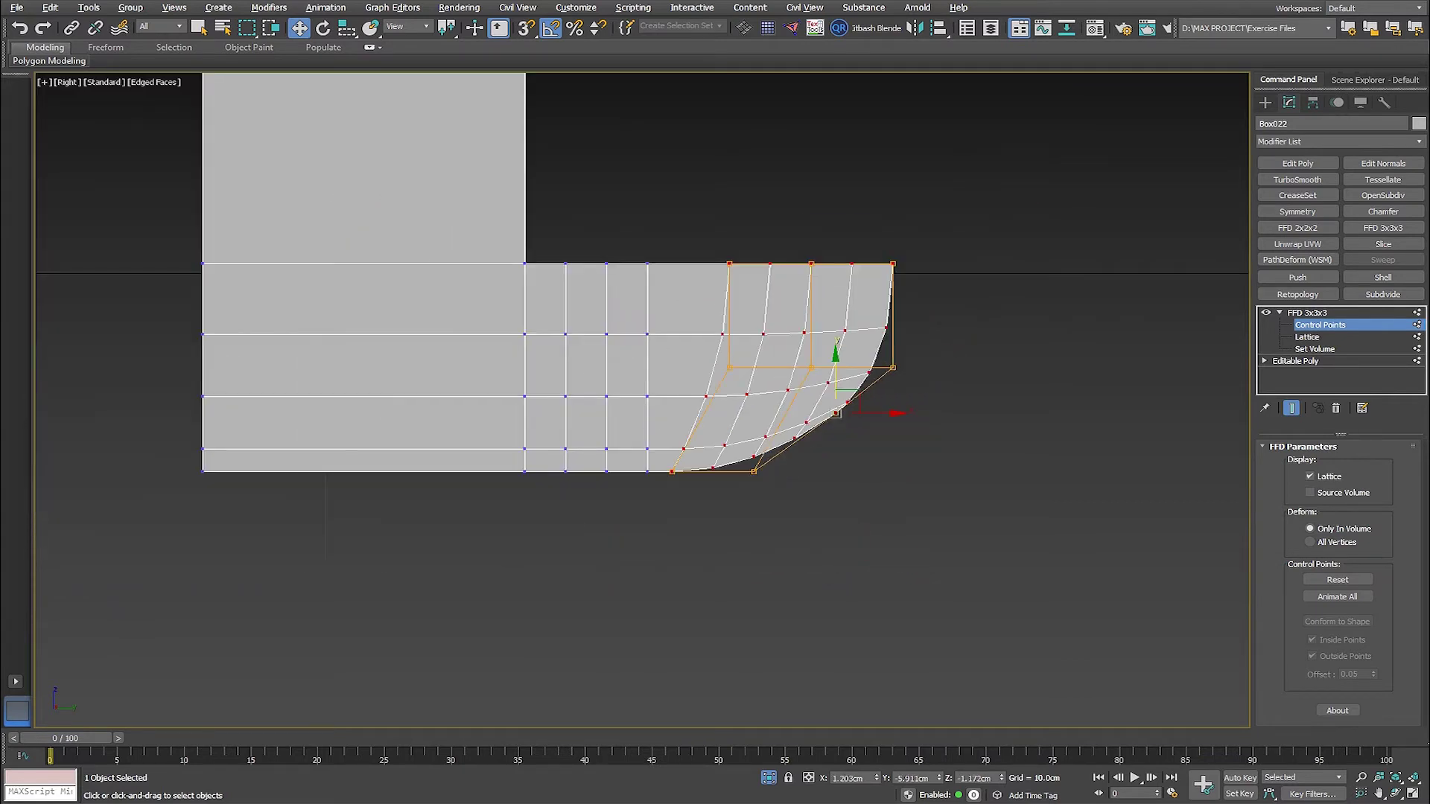
middle_click_drag(836, 411, 789, 516, "alt")
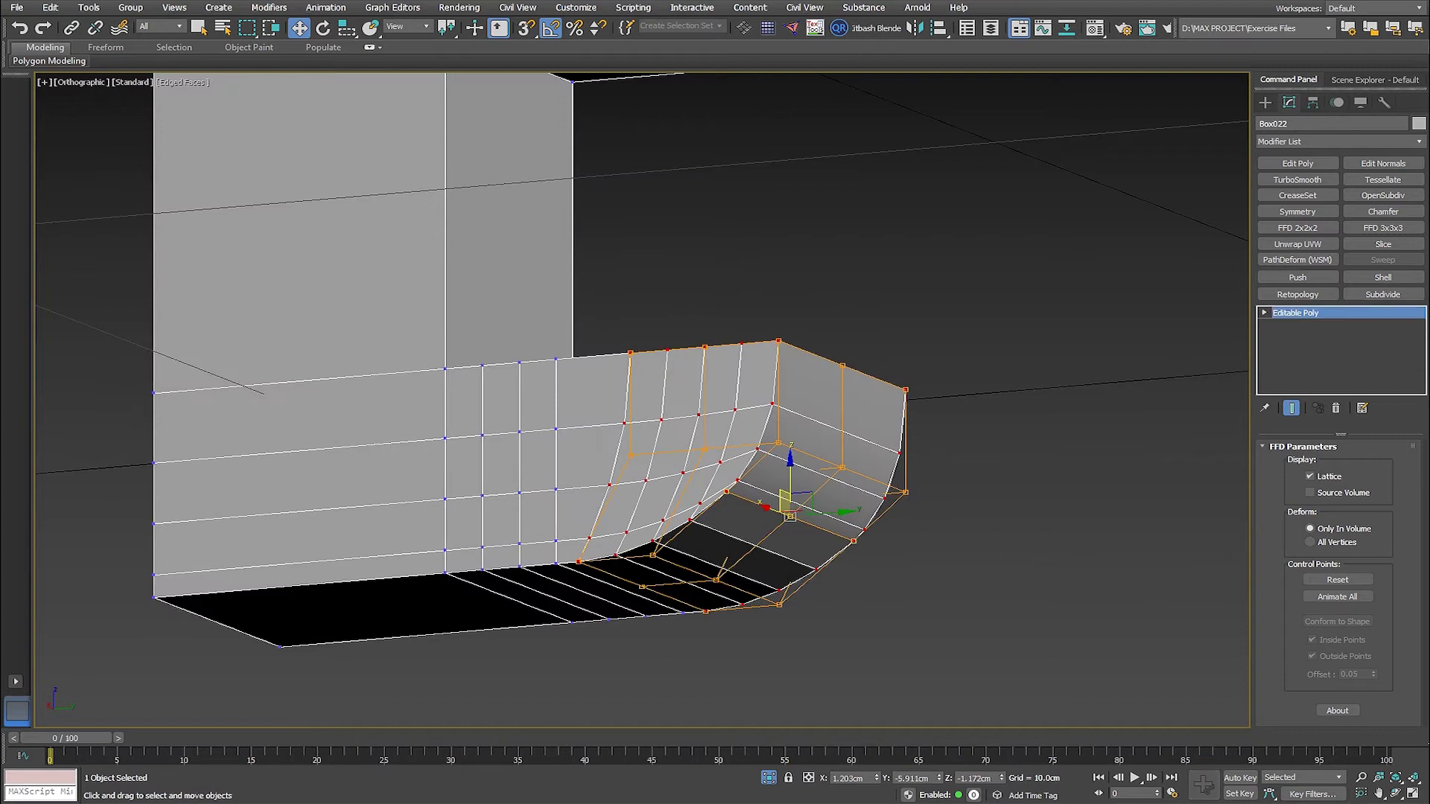
Apply Set Flow to the cross edge midway down the curved end face of the lower arm.
key("2")
scroll(789, 515, "up", 2)
left_click(819, 513)
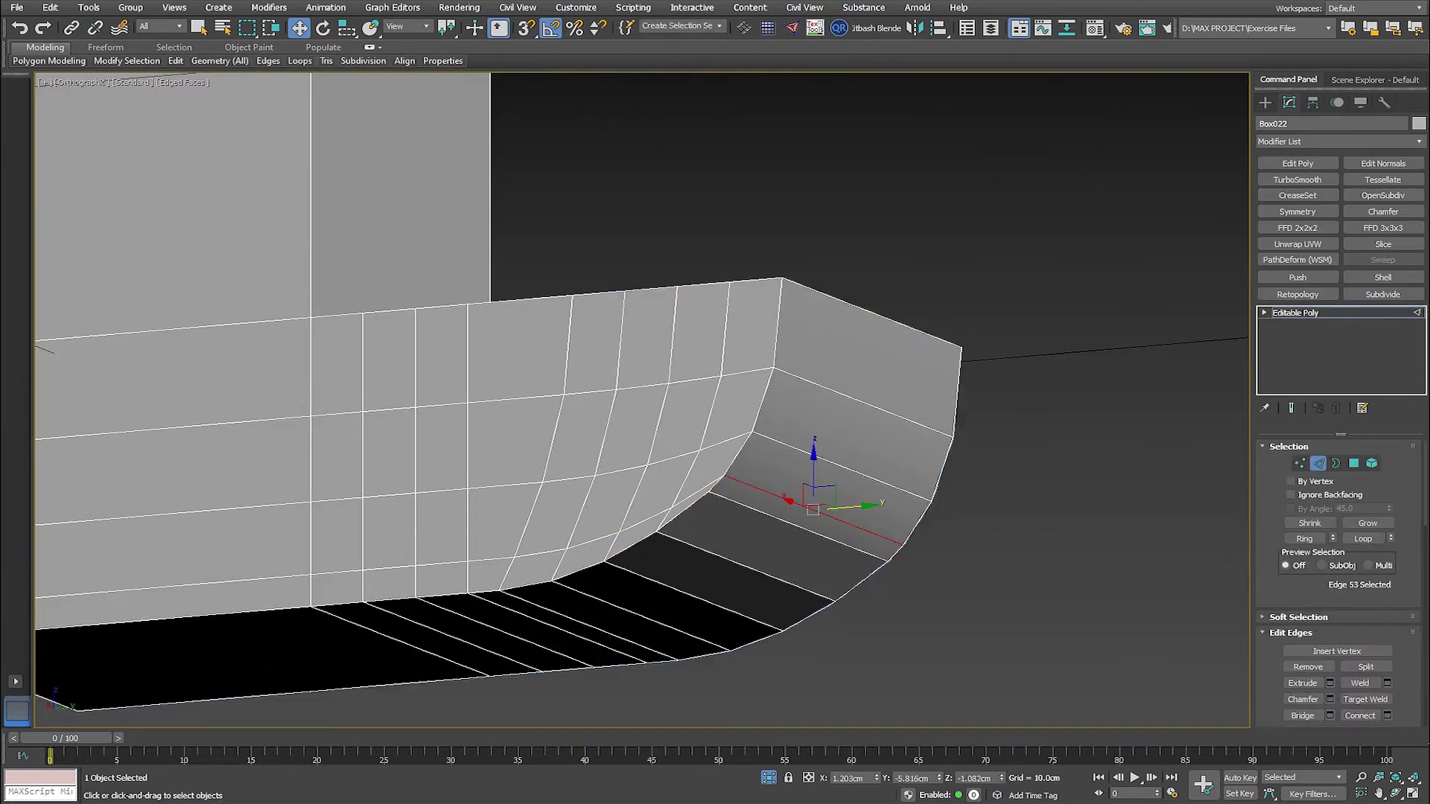
right_click(839, 456)
left_click(813, 411)
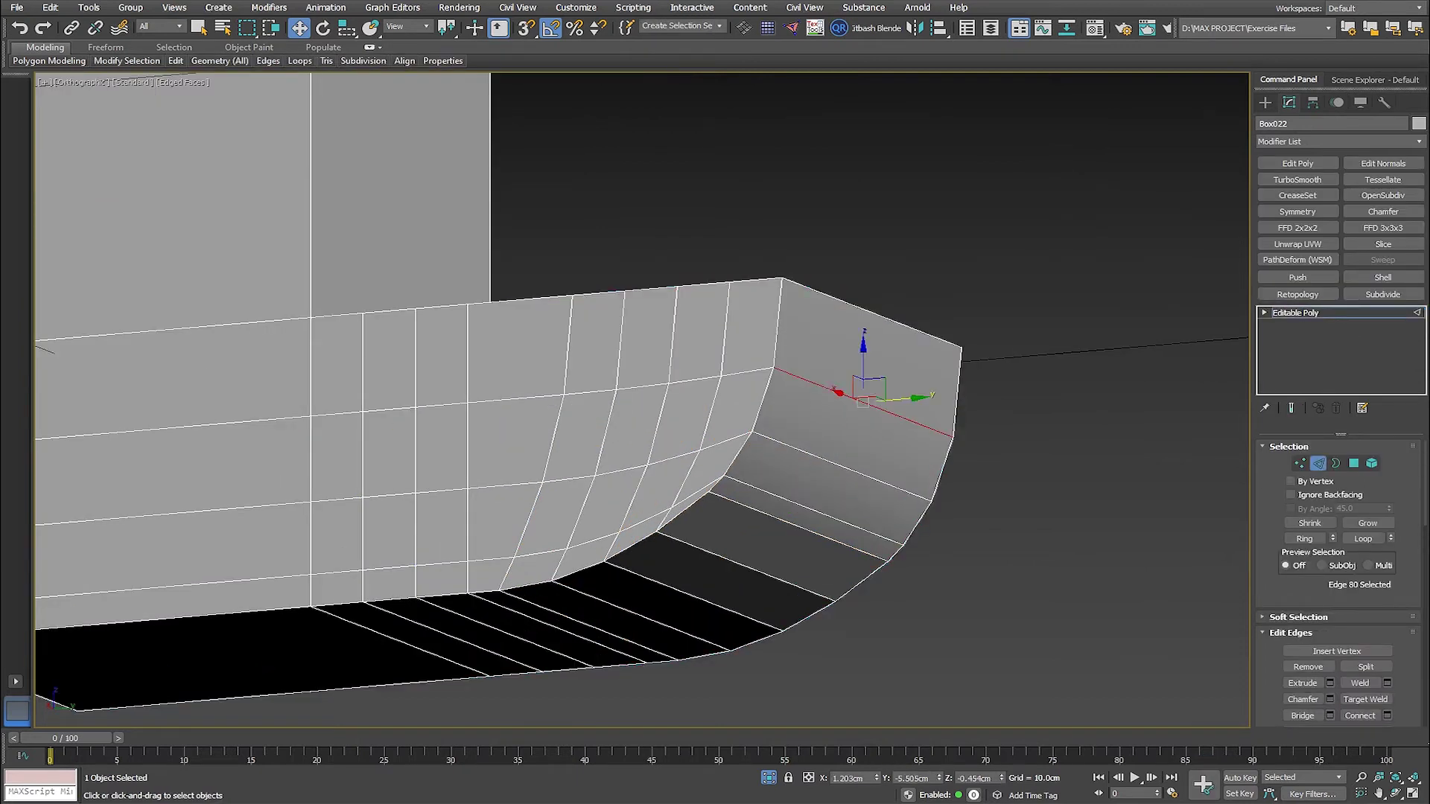
right_click(853, 400)
left_click(828, 314)
key("ctrl+z")
key("ctrl+z")
right_click(808, 484)
key("Escape")
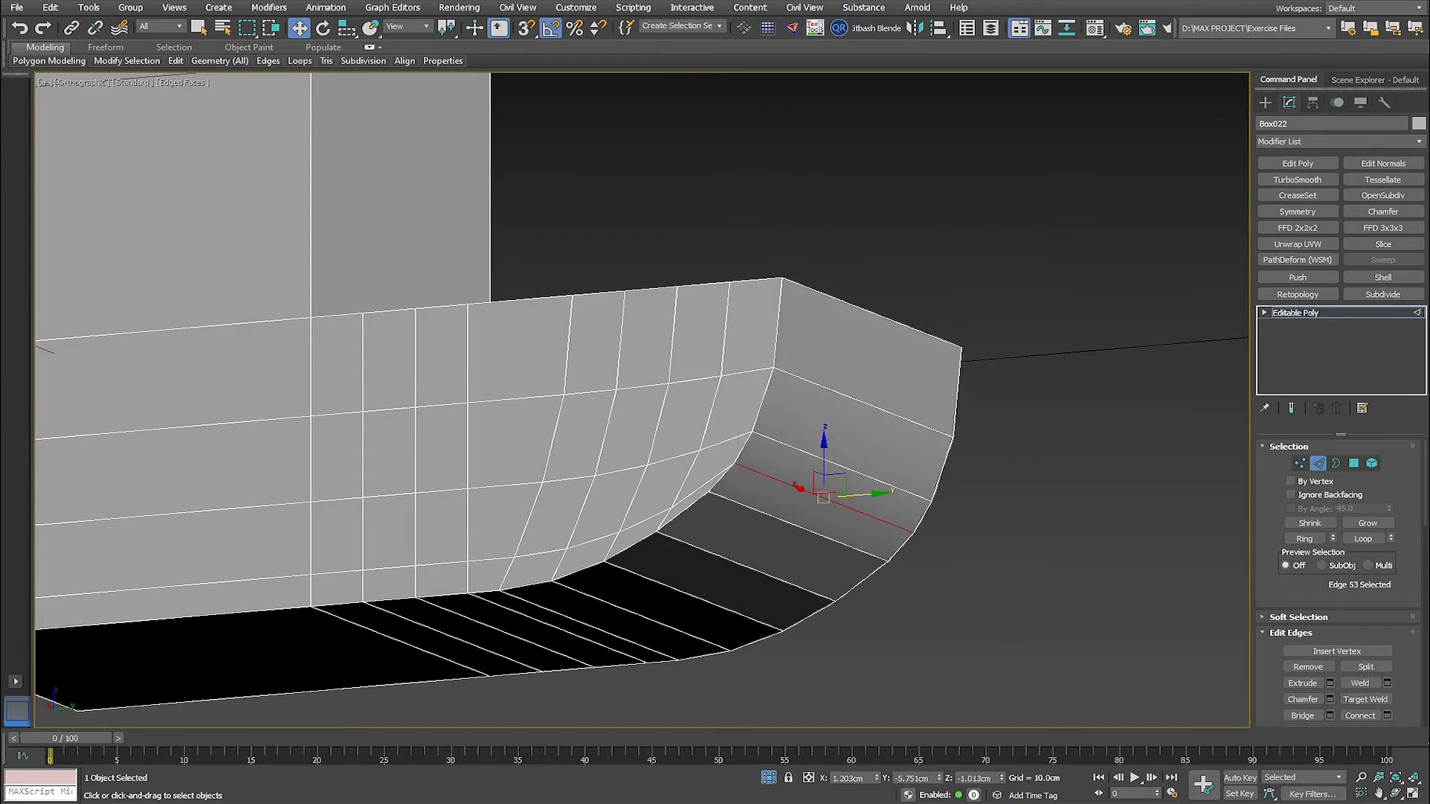
Apply Set Flow to the remaining cross edges one by one, from the end face down to the arm's underside.
left_click(826, 537)
right_click(734, 368)
left_click(737, 376)
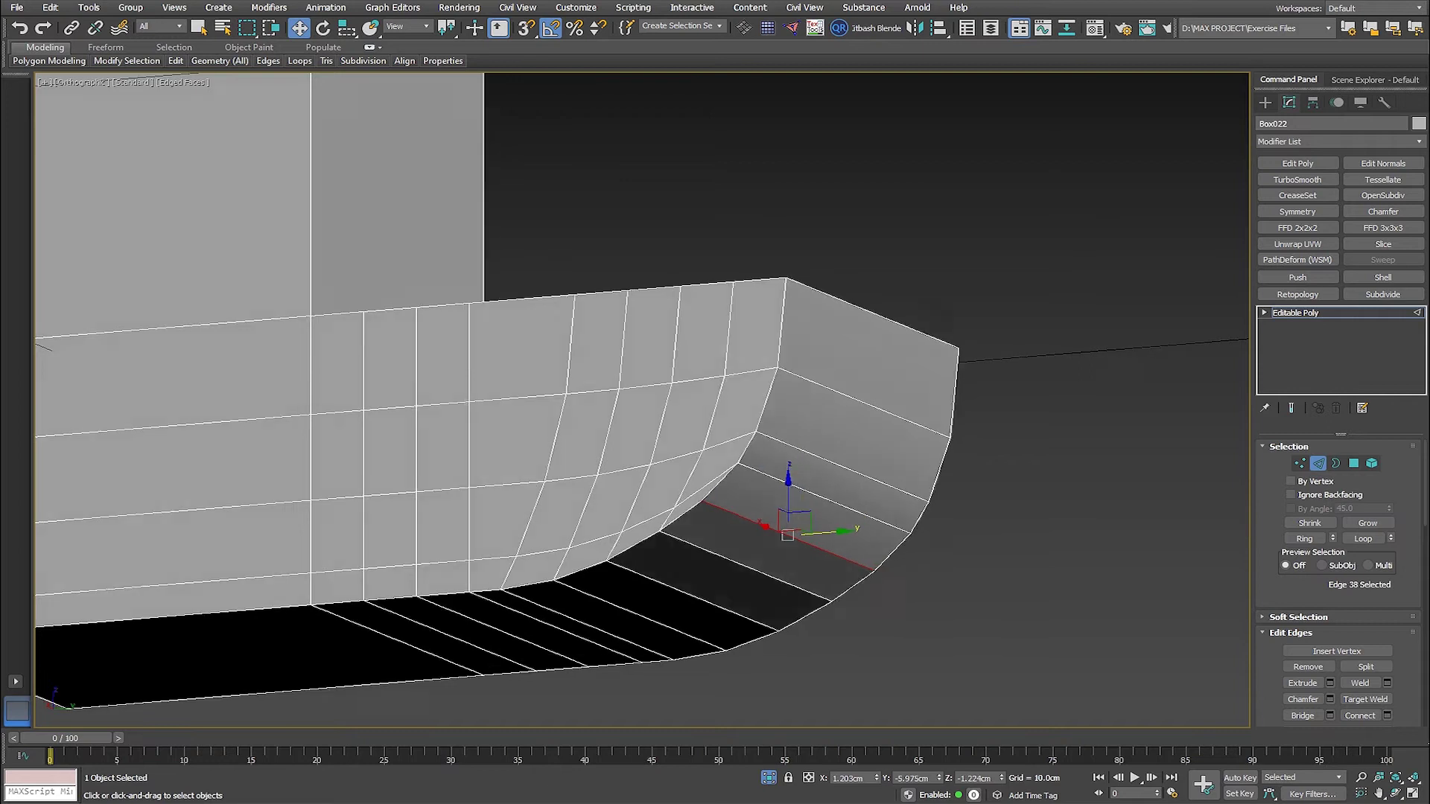
middle_click_drag(737, 376, 790, 376, "alt")
left_click(741, 564)
right_click(749, 506)
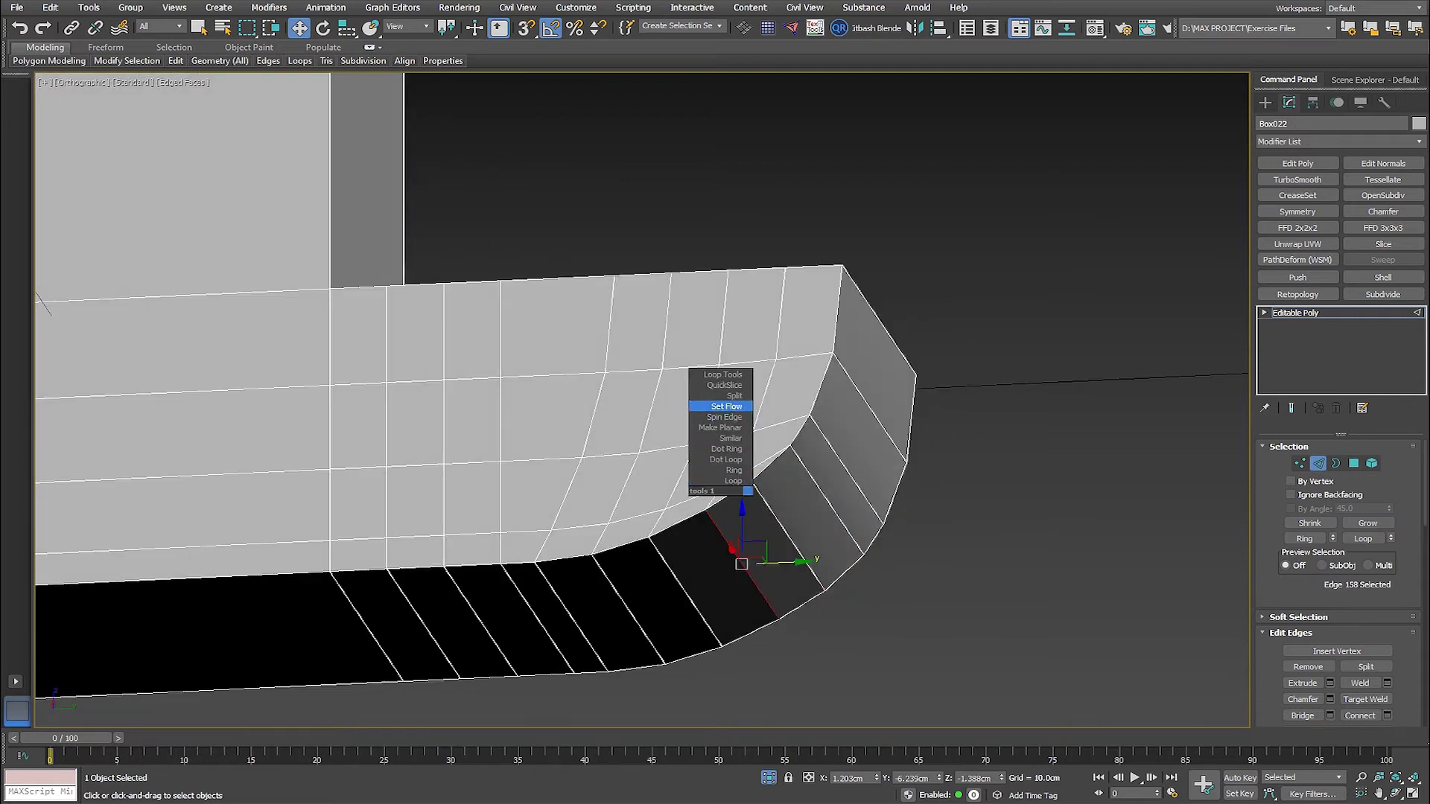
key("Escape")
key("shift+z")
right_click(726, 512)
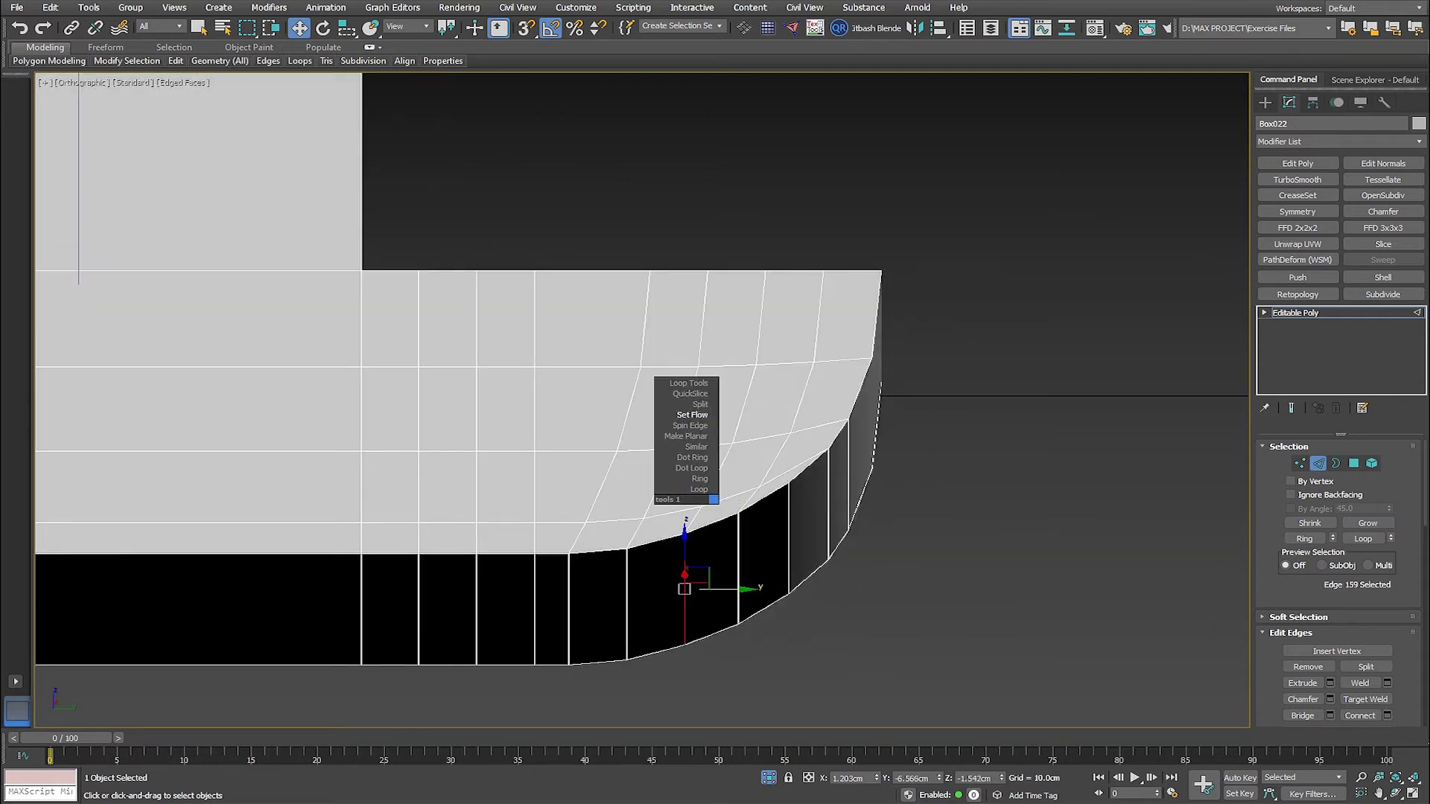
left_click(715, 581)
middle_click_drag(715, 581, 752, 566, "alt")
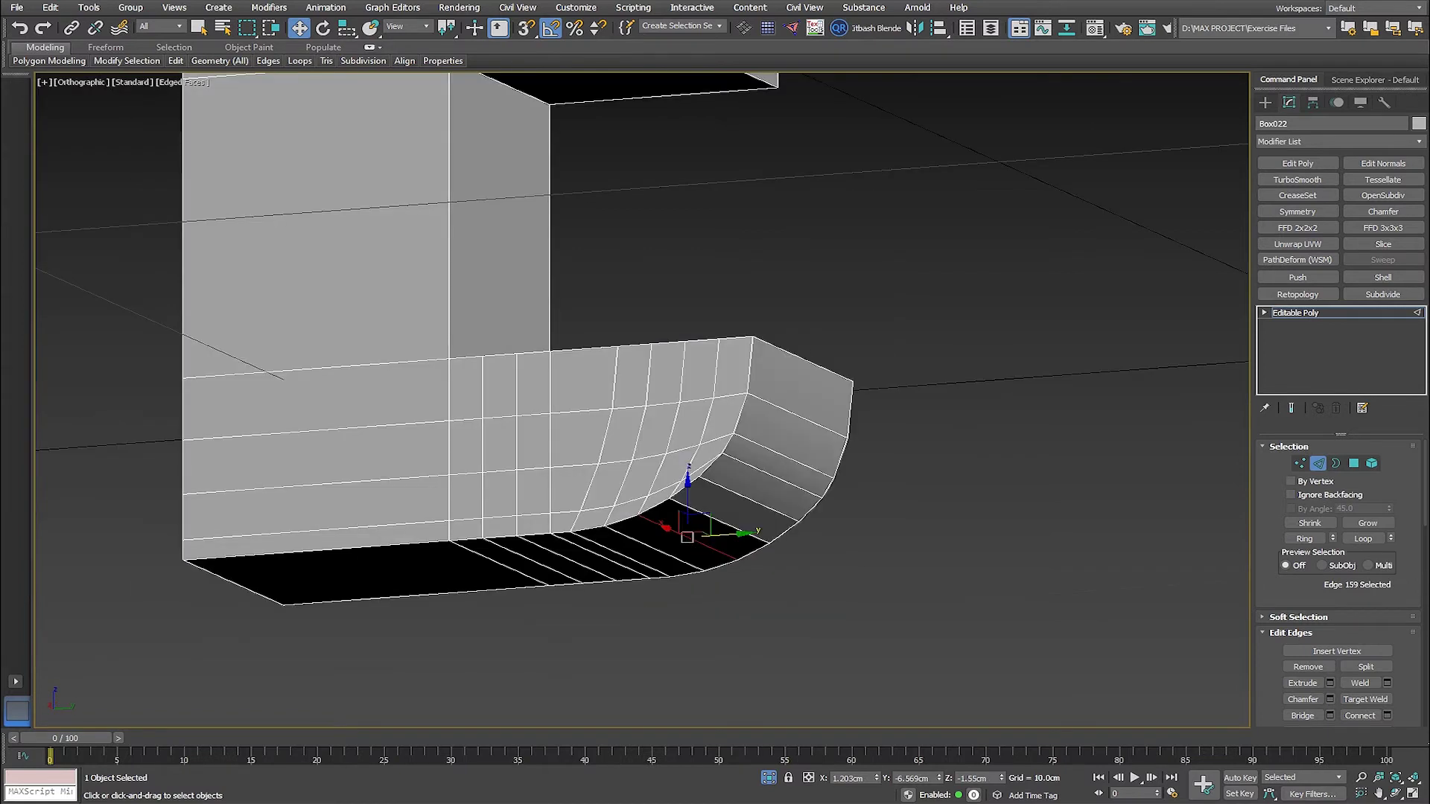
Smooth the second cross edge below the end face's upper rim with Set Flow and leave edge level.
left_click(774, 417)
right_click(775, 428)
key("Escape")
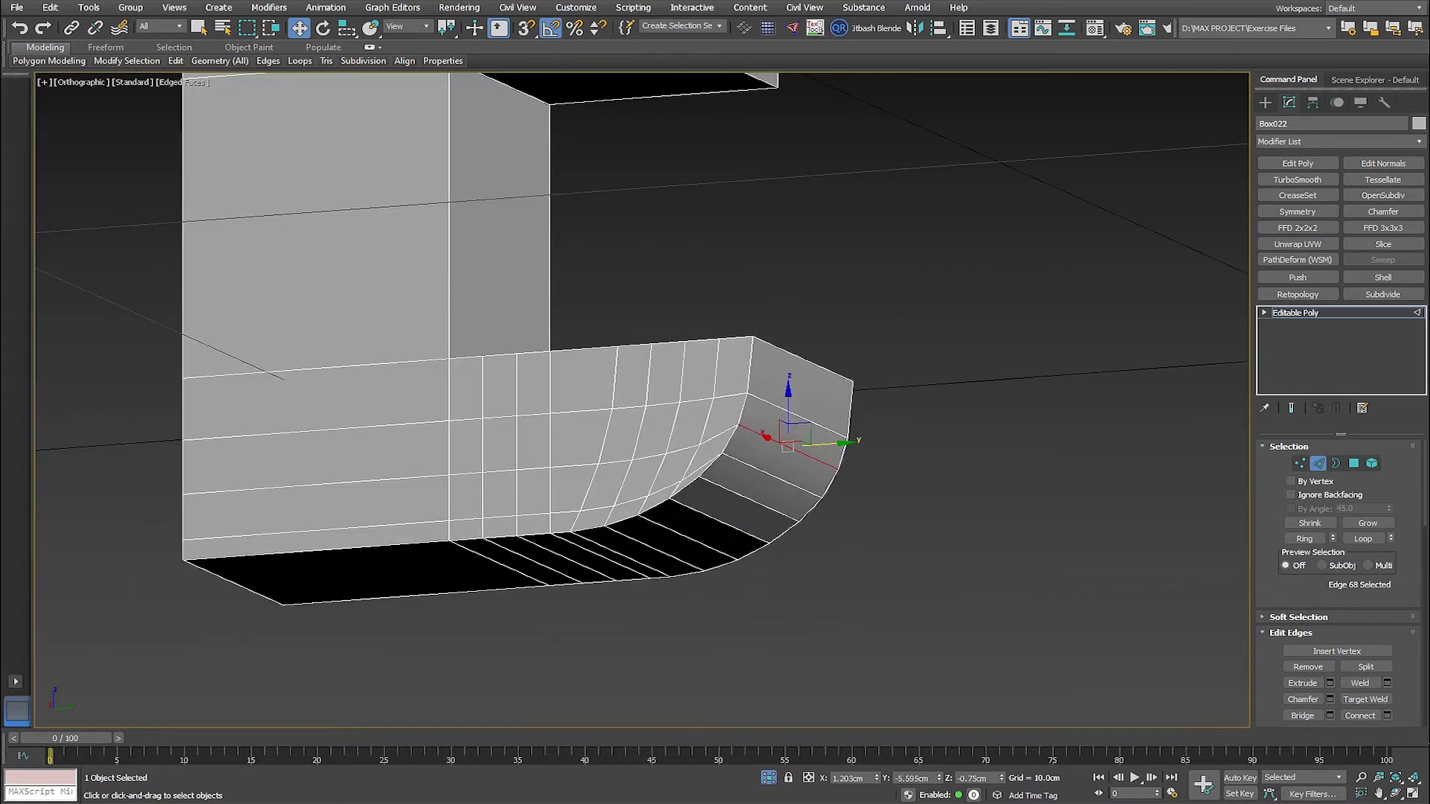
middle_click_drag(774, 428, 807, 428, "alt")
scroll(746, 511, "down", 7)
key("2")
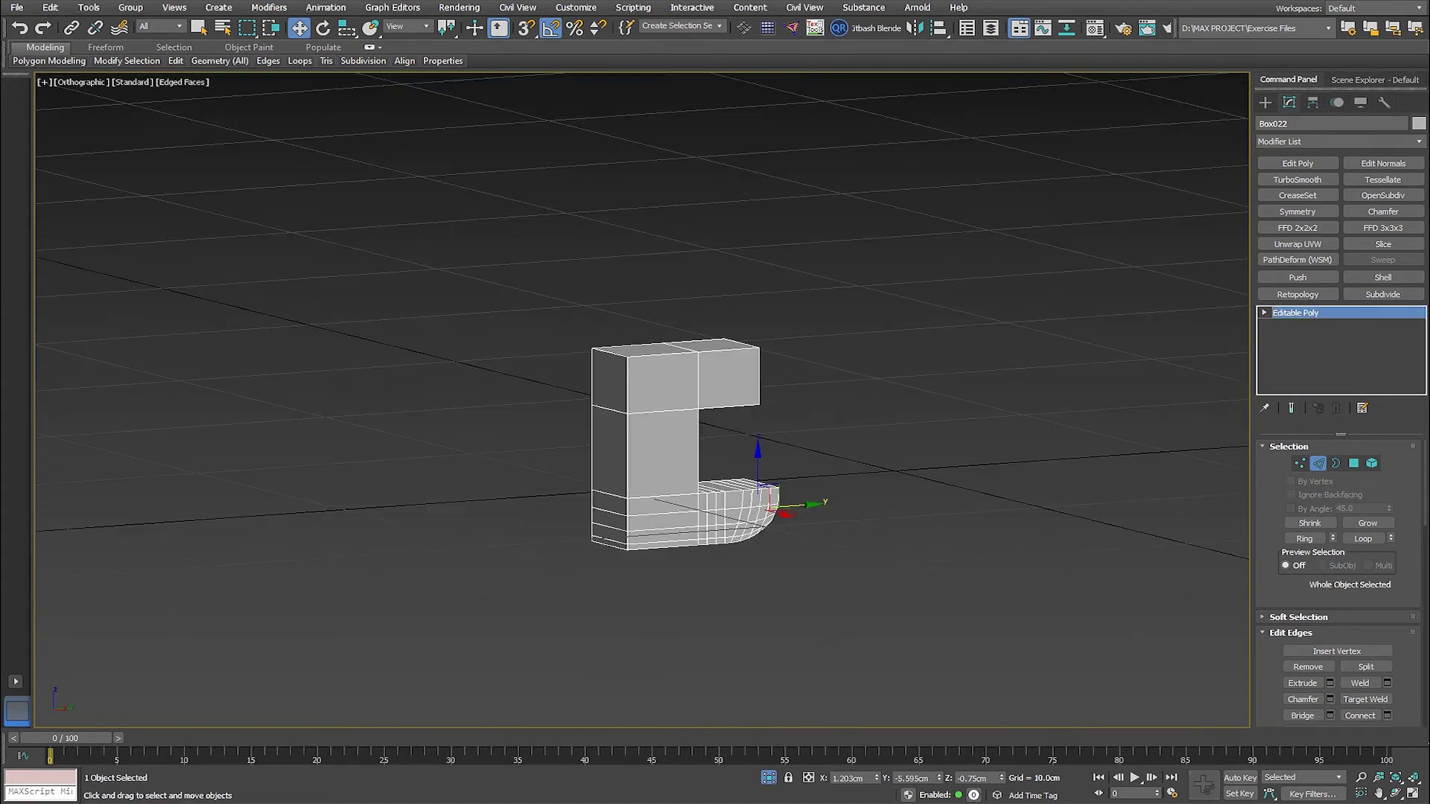
Select the neighbouring C-shaped model with closely spaced horizontal edges and isolate it.
key("2")
scroll(640, 446, "up", 5)
middle_click_drag(543, 399, 1087, 477, "alt")
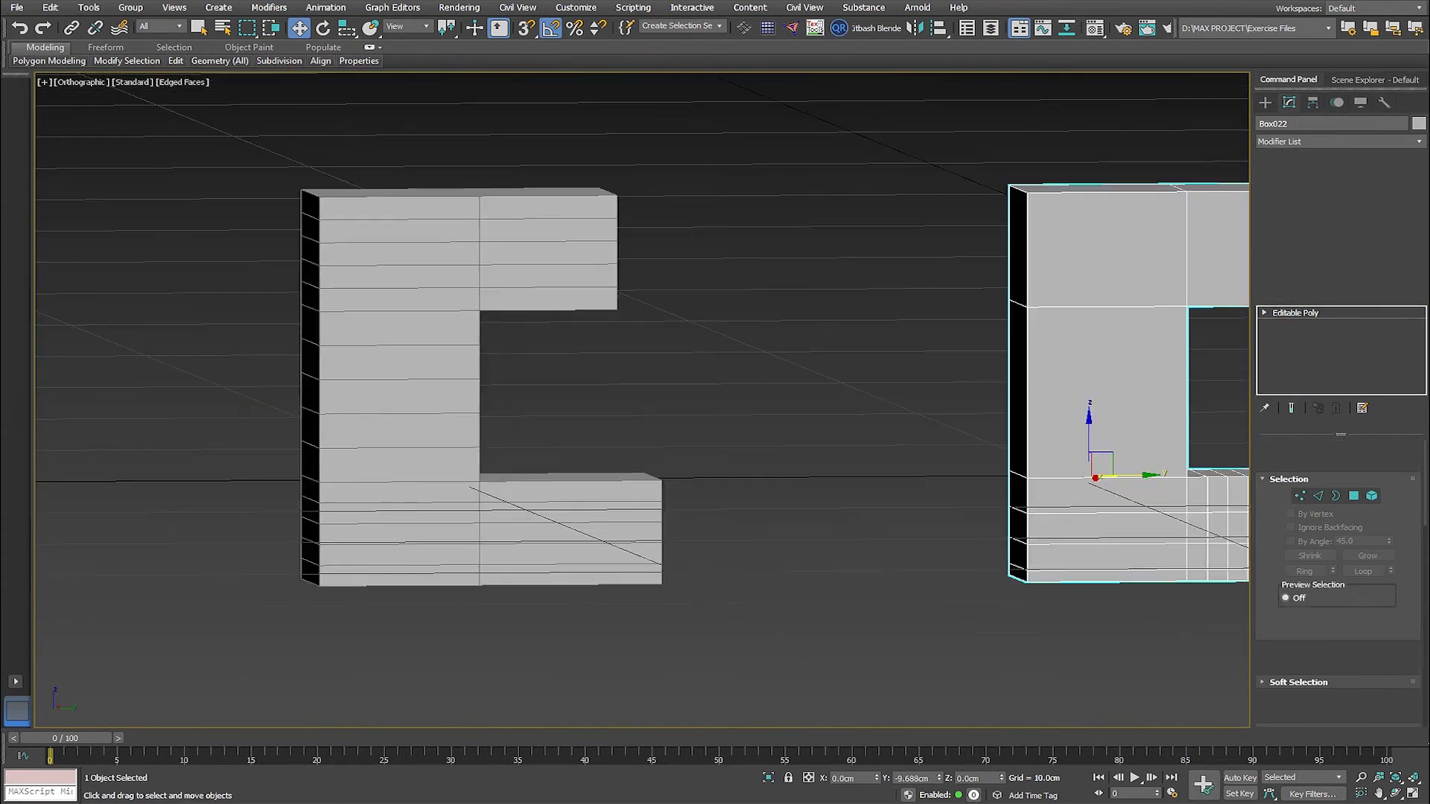
left_click(394, 387)
key("z")
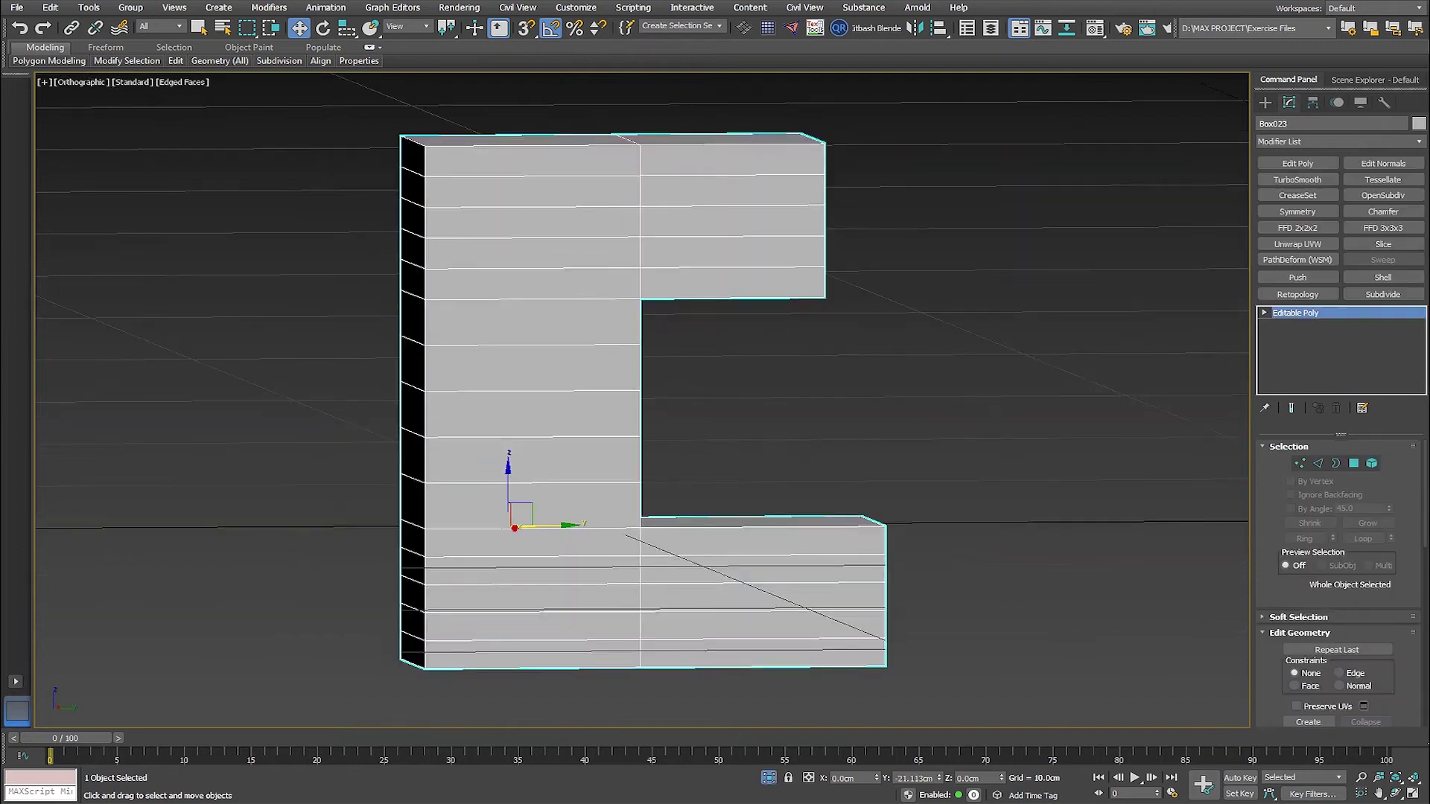
scroll(640, 402, "down", 3)
middle_click_drag(640, 402, 662, 434, "alt")
scroll(681, 514, "up", 2)
middle_click_drag(681, 514, 726, 522, "alt")
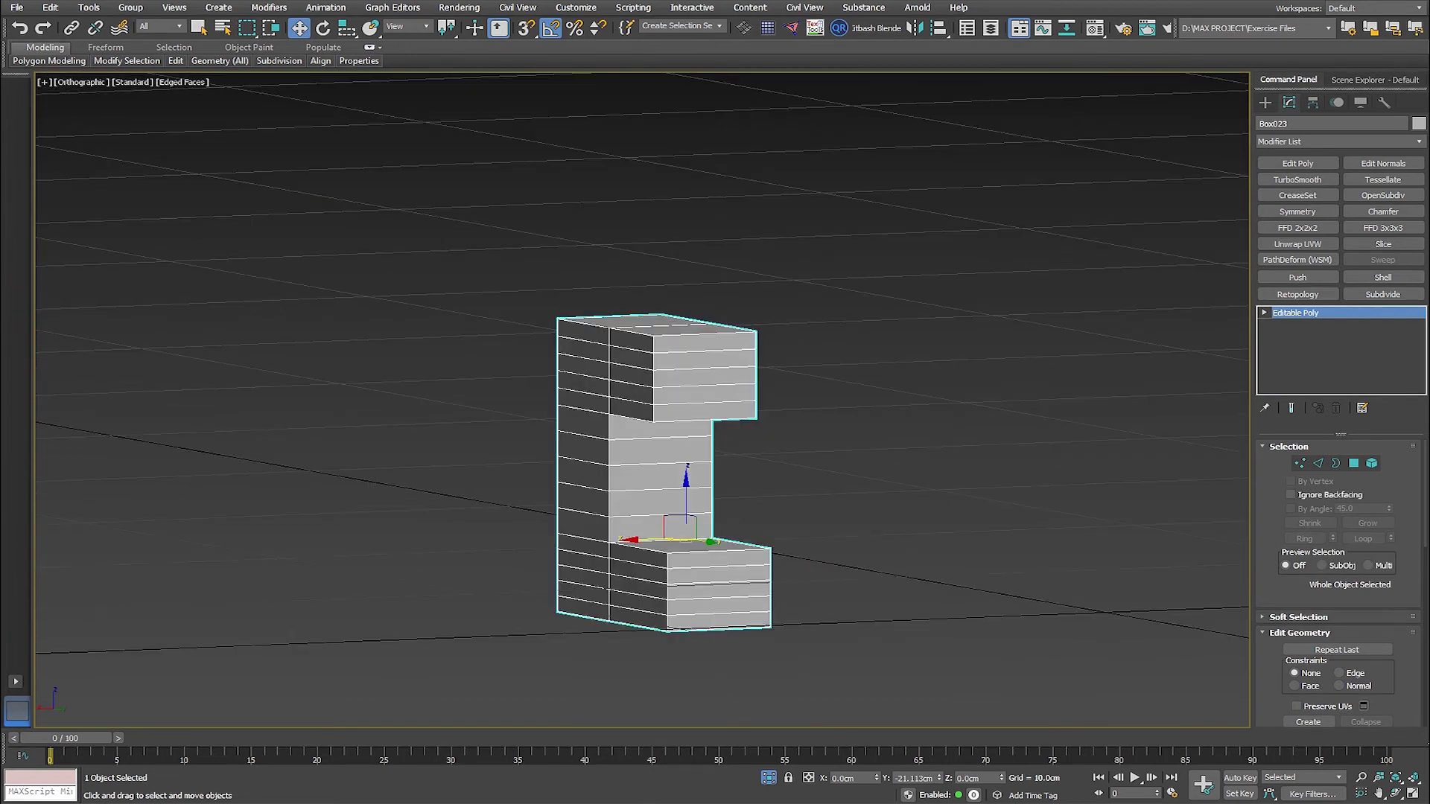
Enter vertex level and examine the vertex rows at the ends of both arms from several angles.
key("1")
scroll(647, 368, "up", 3)
scroll(646, 369, "down", 3)
middle_click_drag(646, 369, 649, 283, "alt")
left_click(650, 281)
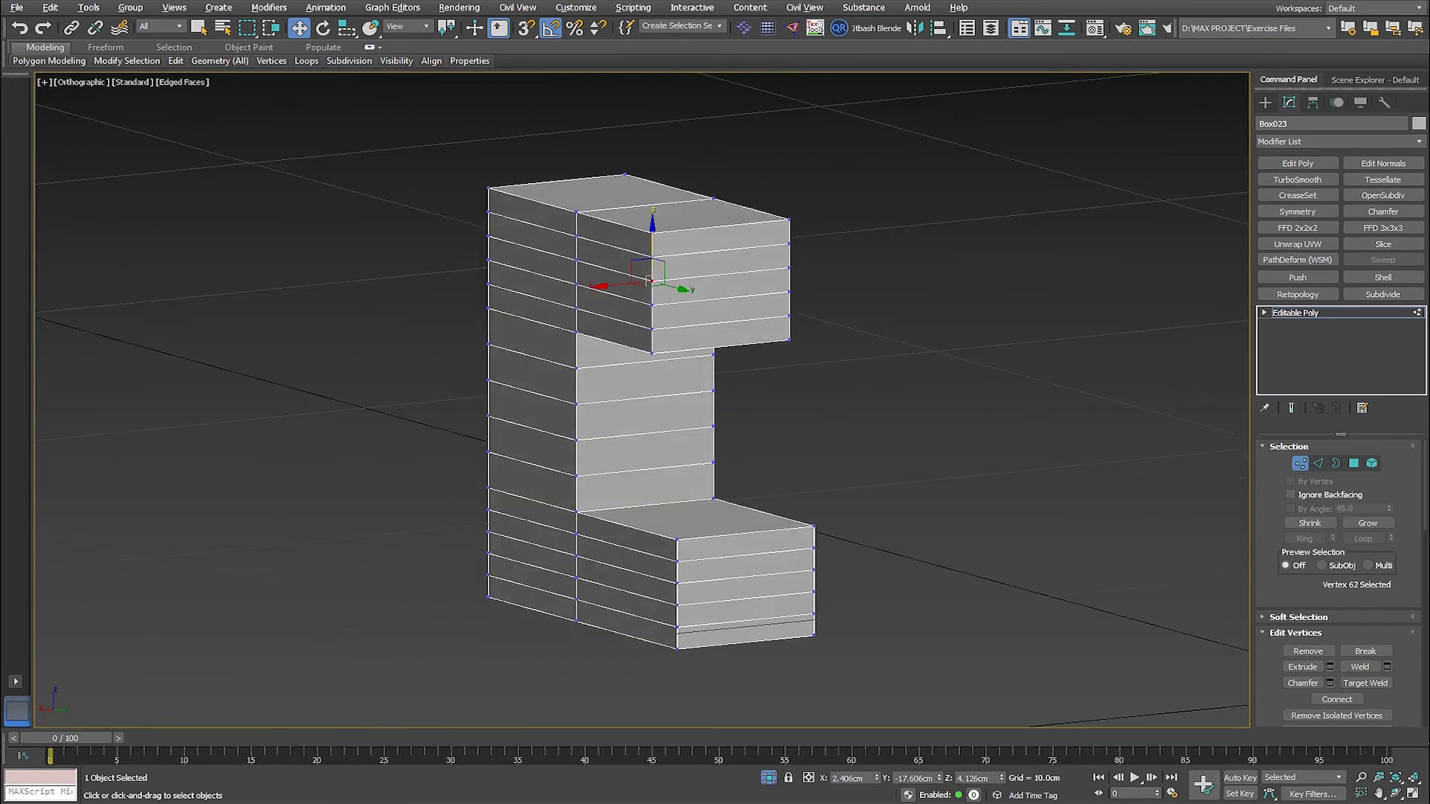
left_click(675, 604)
middle_click_drag(675, 604, 641, 604, "alt")
right_click(675, 604)
middle_click_drag(655, 477, 674, 605, "alt")
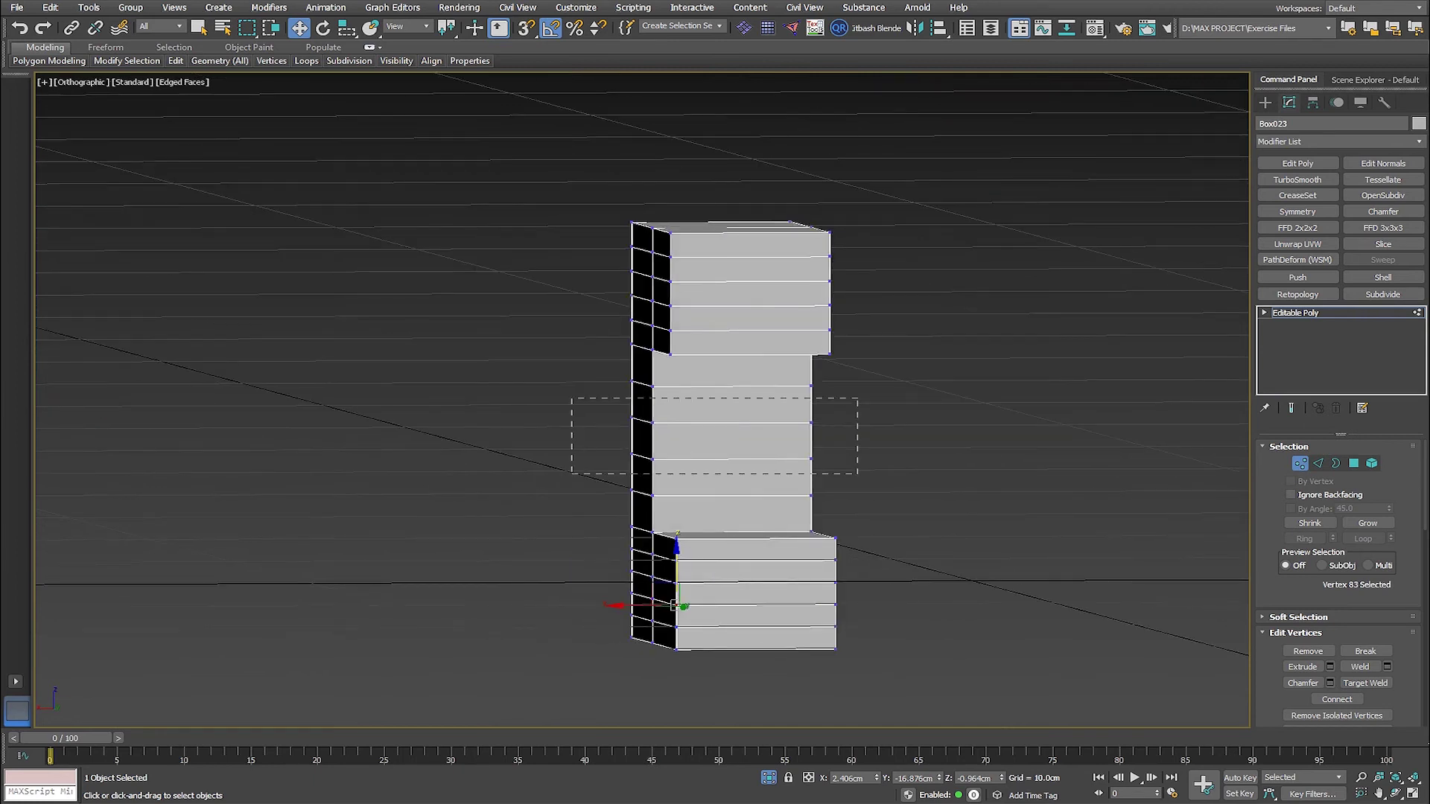
Try to narrow the model's waist by scaling the middle vertex rows to 91% along X.
left_click_drag(857, 474, 857, 474)
scroll(697, 419, "up", 2)
key("r")
left_click_drag(549, 248, 958, 632)
mouse_move(715, 406)
left_mouse_down()
mouse_move(715, 447)
mouse_move(718, 417)
left_mouse_up()
right_click(715, 447)
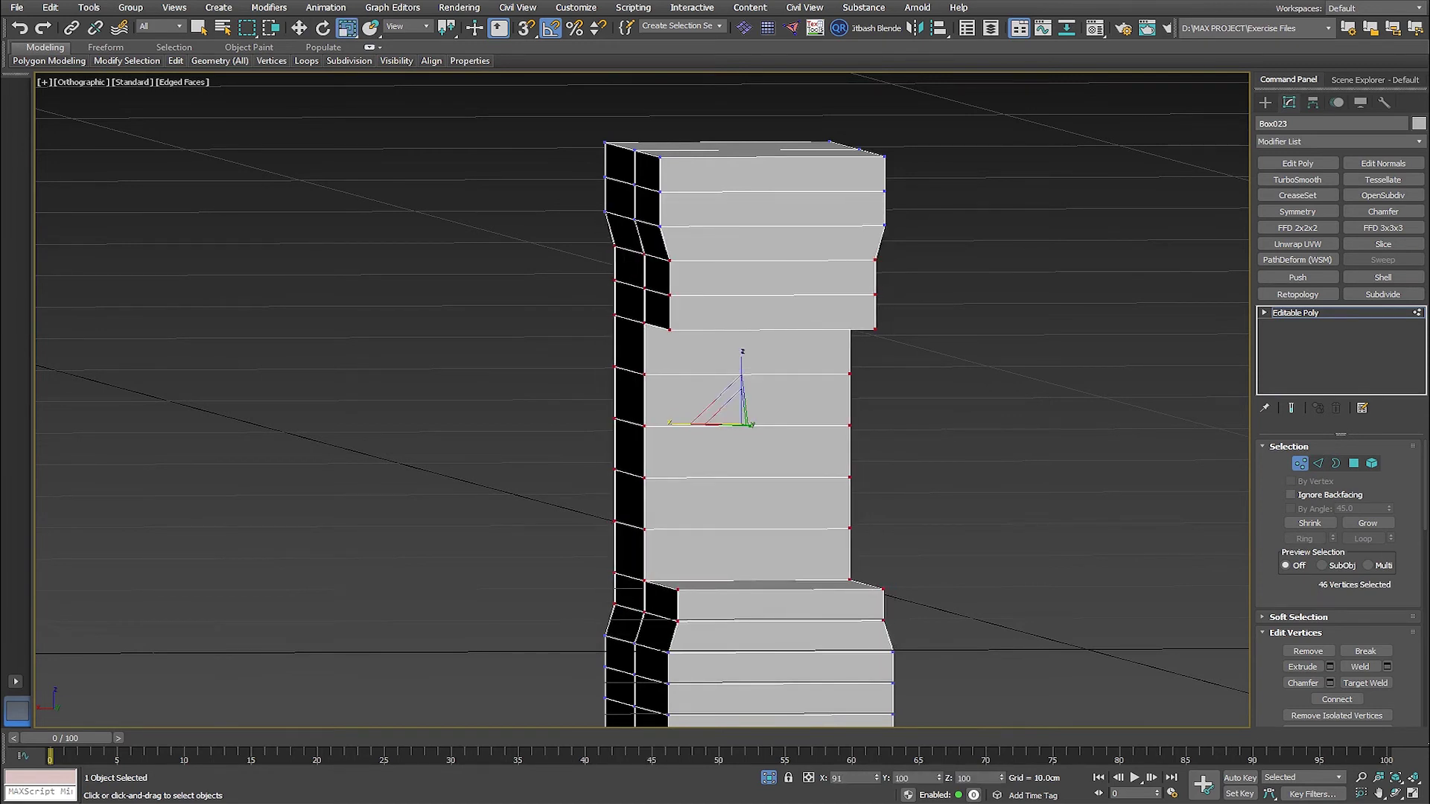
Deselect the outermost selected vertex rows and try scaling the remaining middle rows narrower again.
left_click_drag(949, 287, 949, 287, "alt")
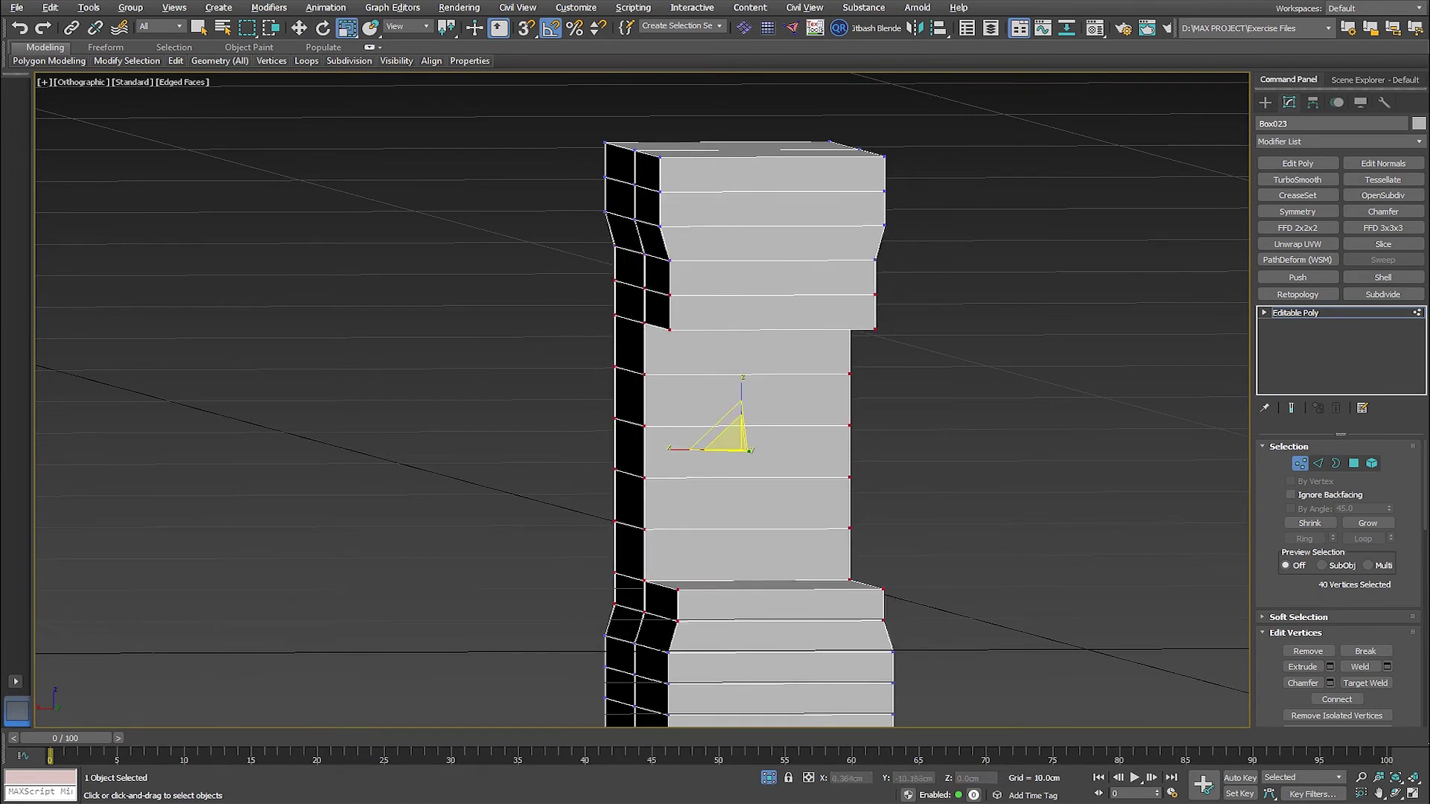
left_click_drag(955, 658, 955, 659, "alt")
left_click_drag(700, 438, 684, 441)
middle_click_drag(684, 441, 633, 441, "alt")
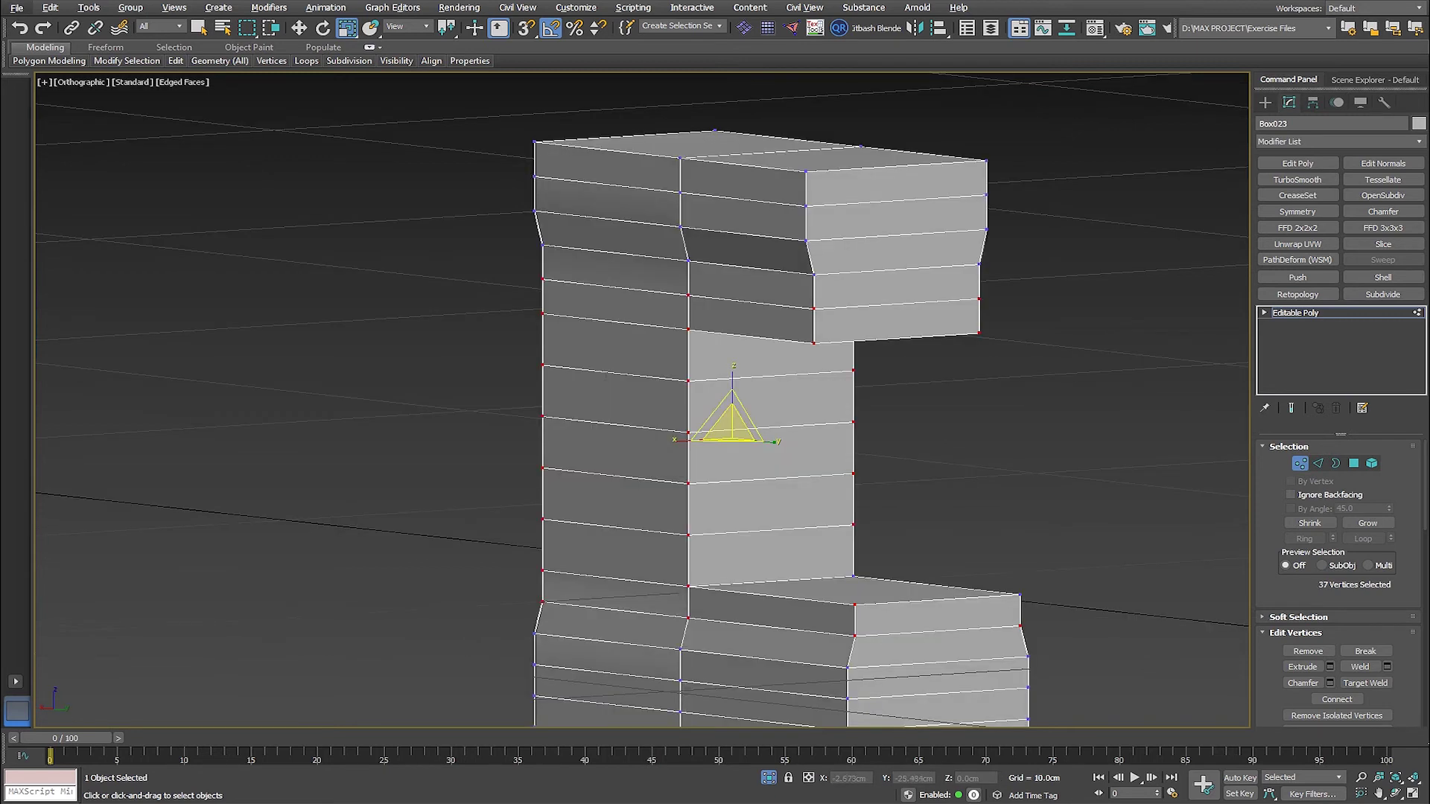
scroll(732, 417, "down", 3)
scroll(596, 387, "up", 2)
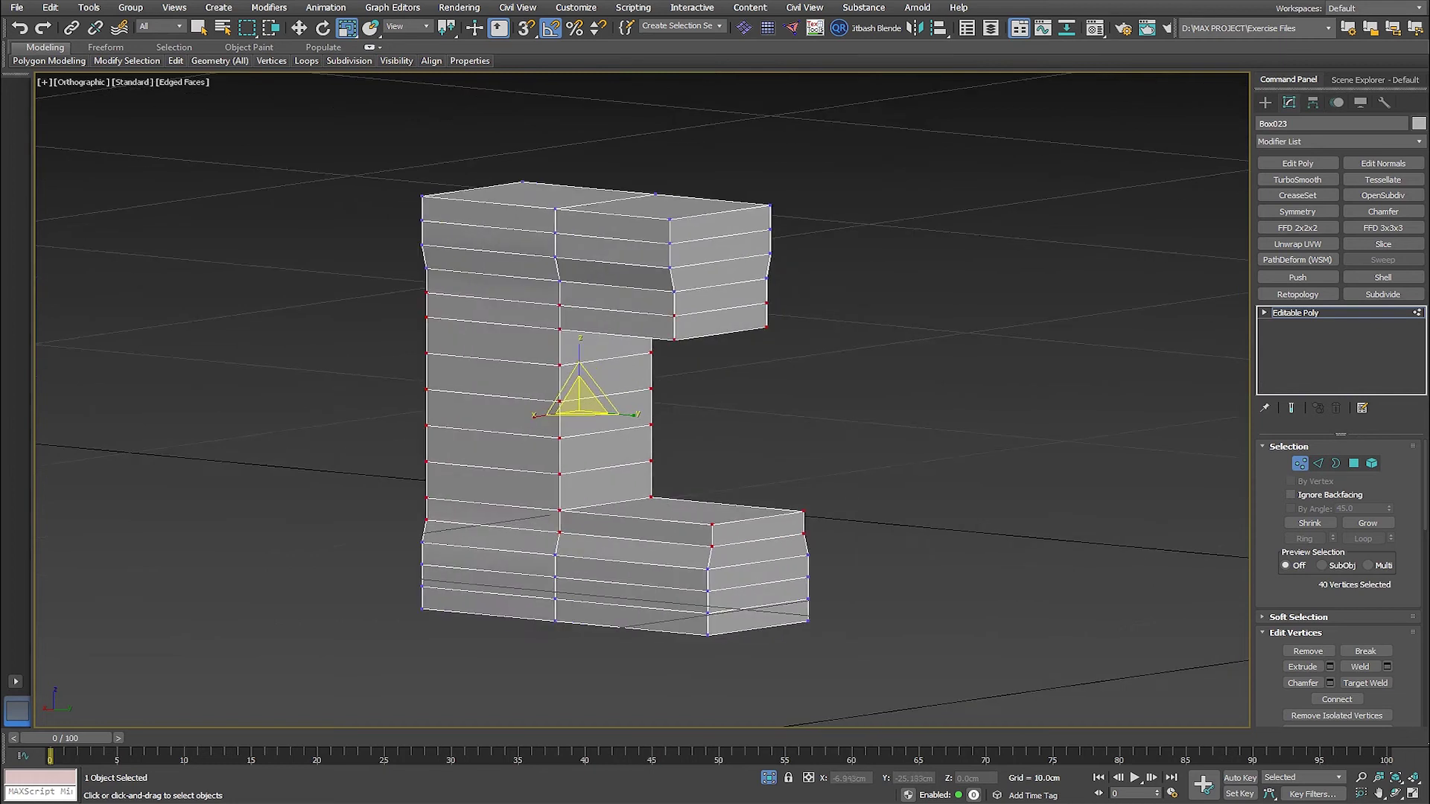
Switch to the Right view, leave vertex level and apply an FFD 4x4x4 modifier to the model.
key("v")
key("r")
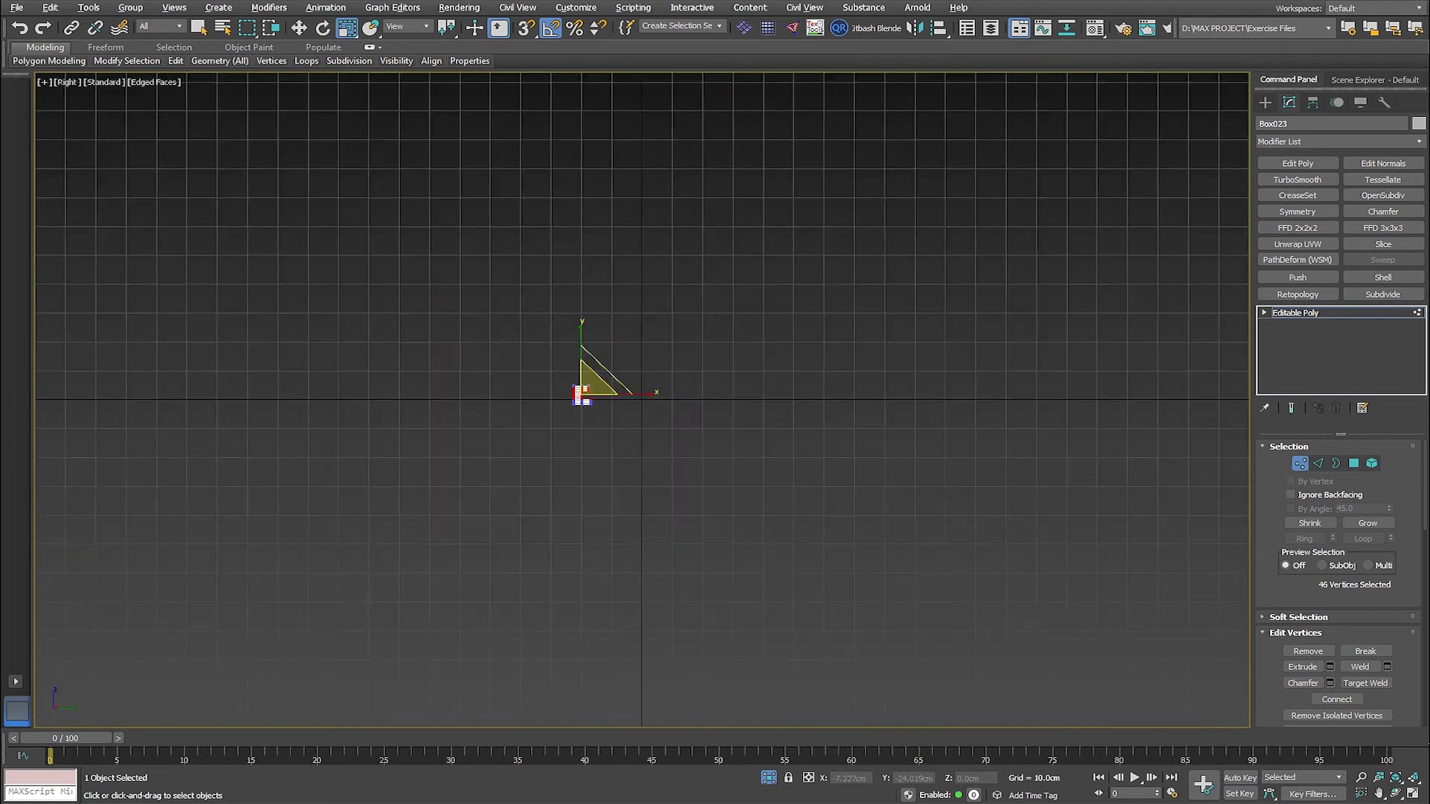
scroll(589, 399, "down", 5)
key("1")
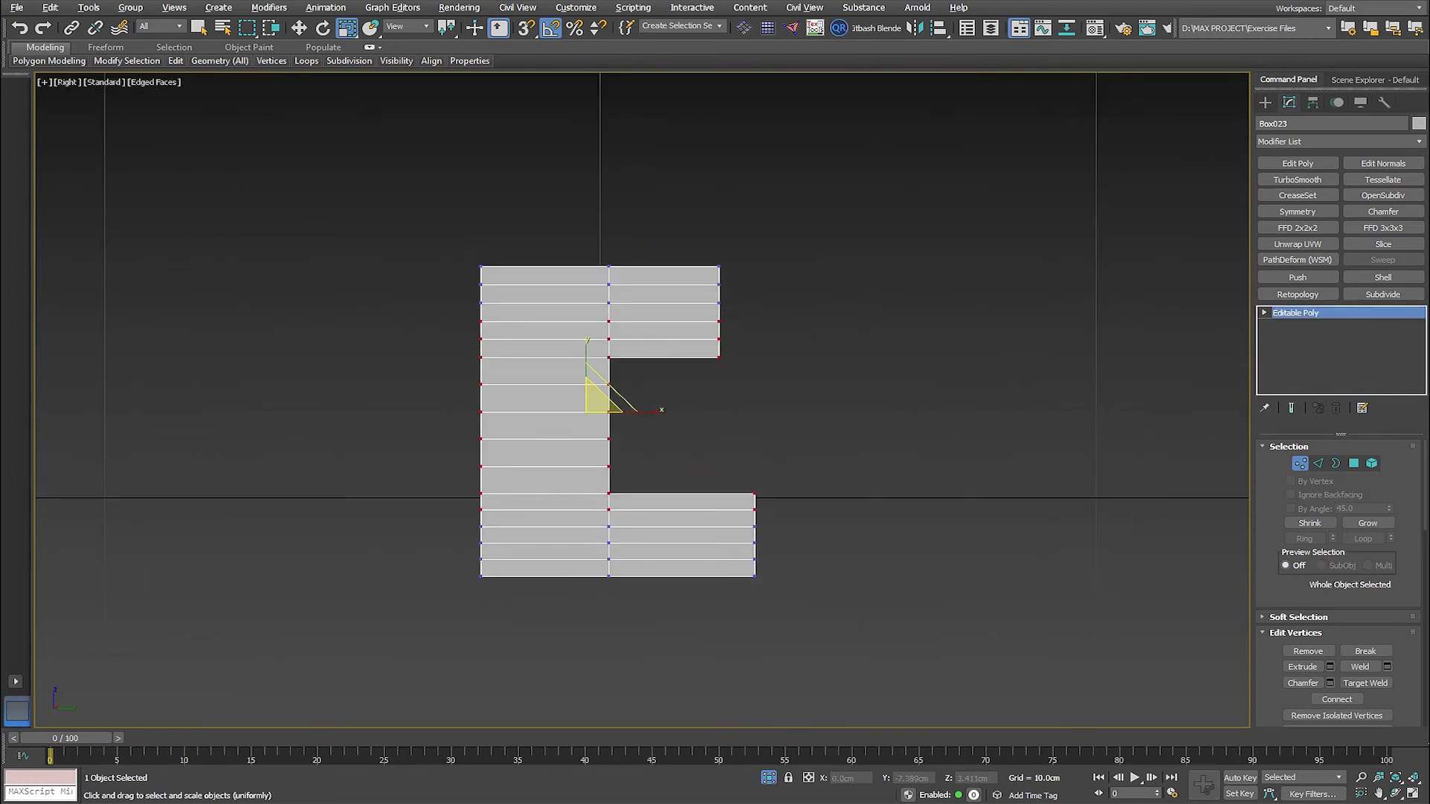
key("1")
left_click(1341, 141)
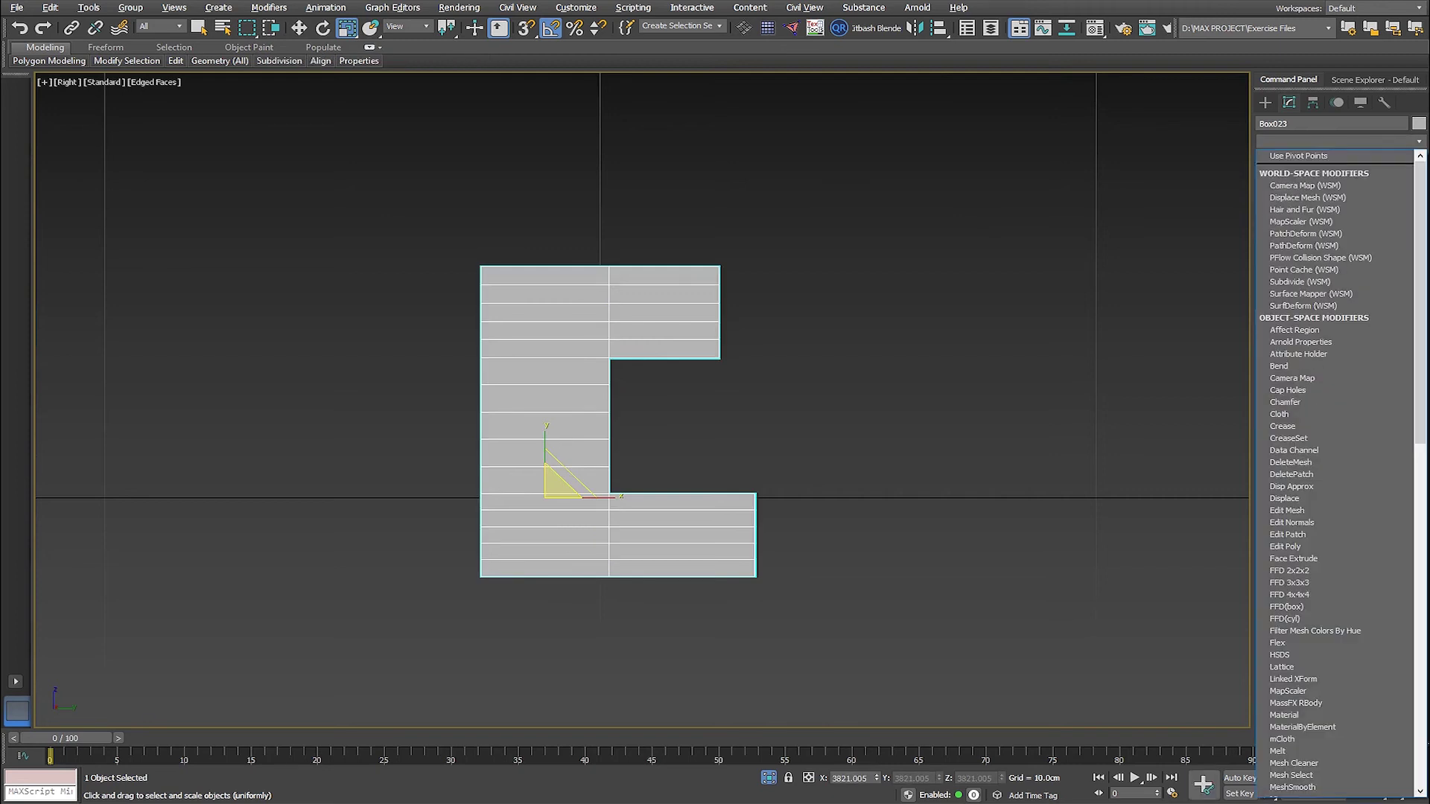
key("f")
key("Return")
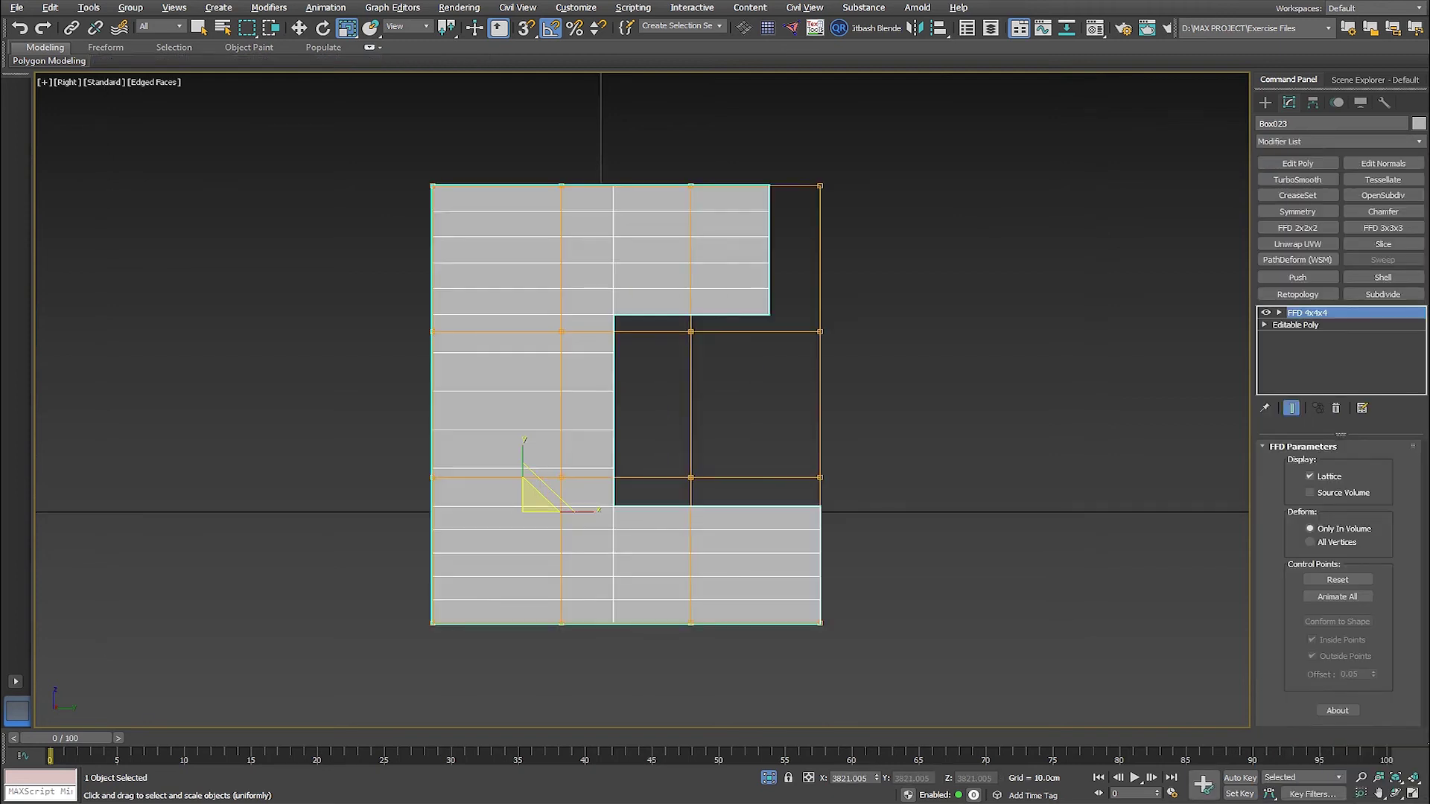
left_click(1278, 313)
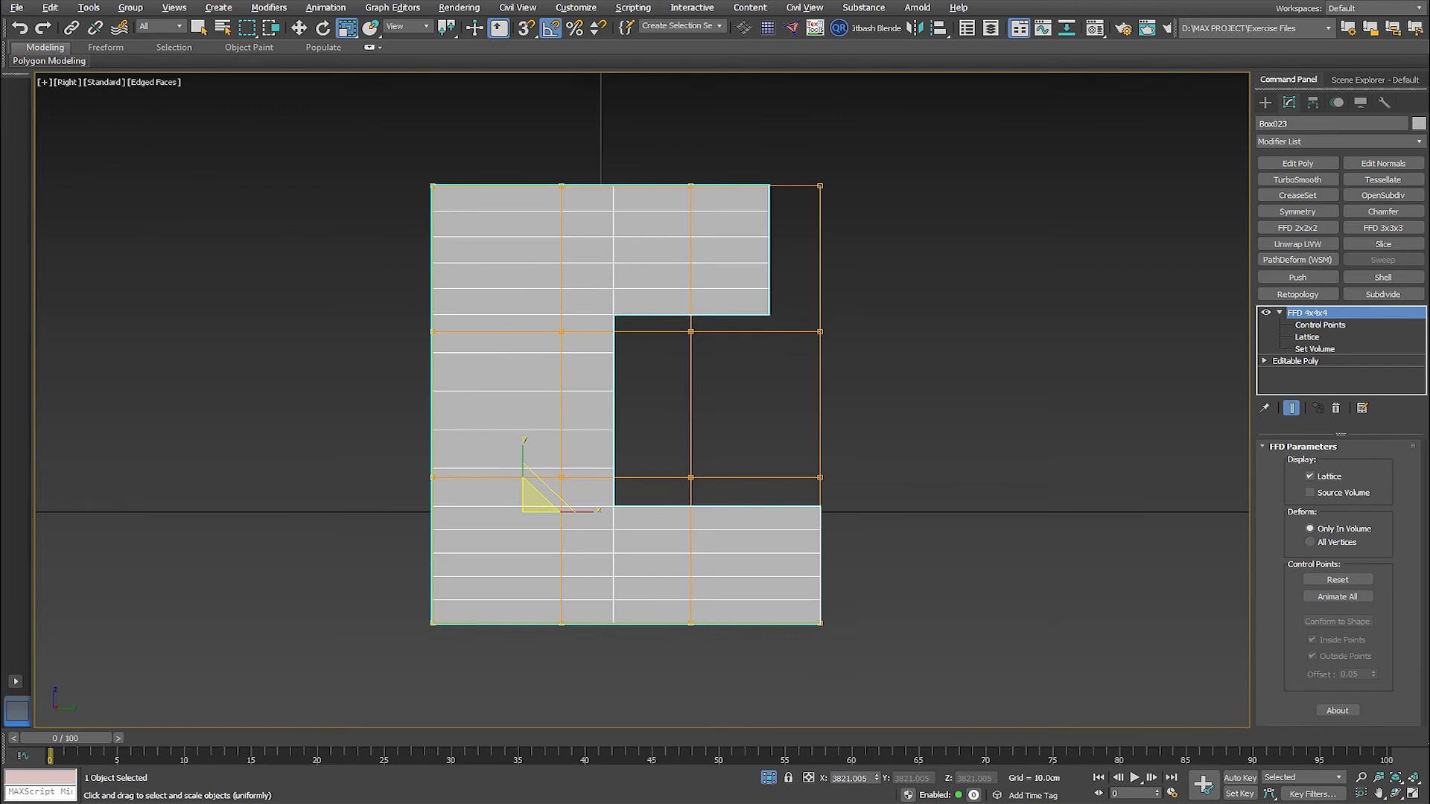
Select the middle vertex rows in the base Editable Poly to limit the FFD 4x4x4 to them, and enter its control point level.
left_click(1296, 361)
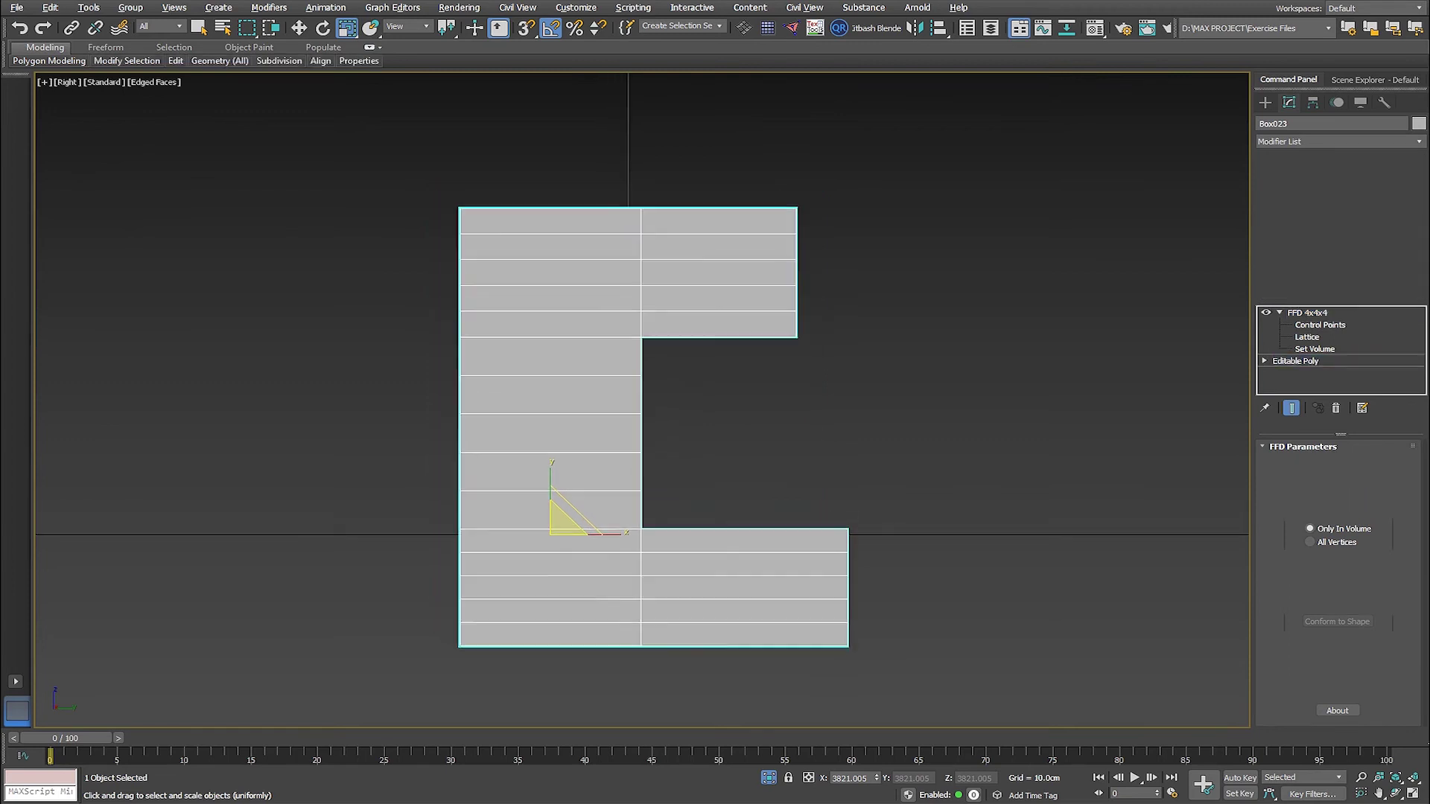
key("1")
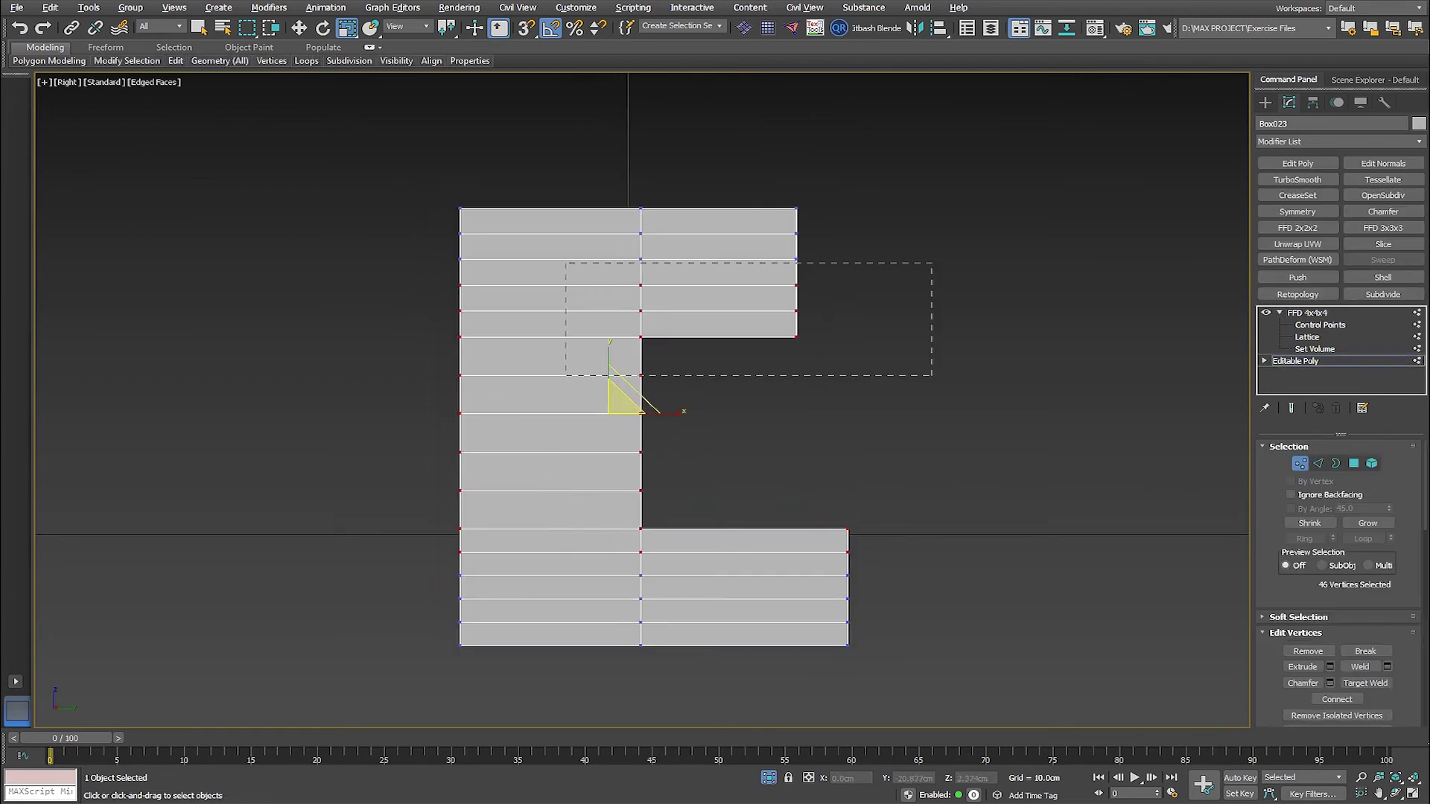
left_click_drag(564, 375, 387, 584)
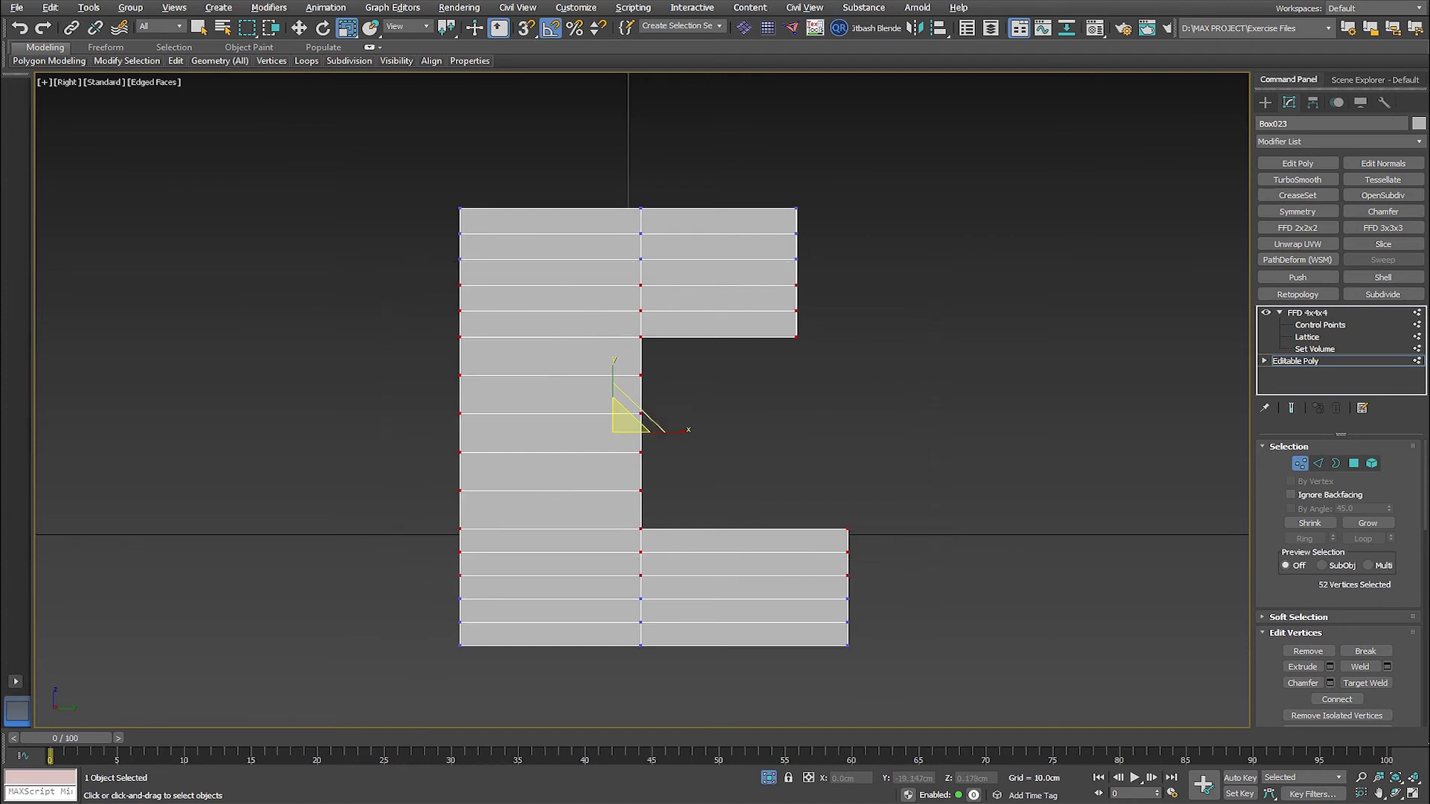
middle_click_drag(387, 584, 607, 573, "alt")
left_click(1319, 325)
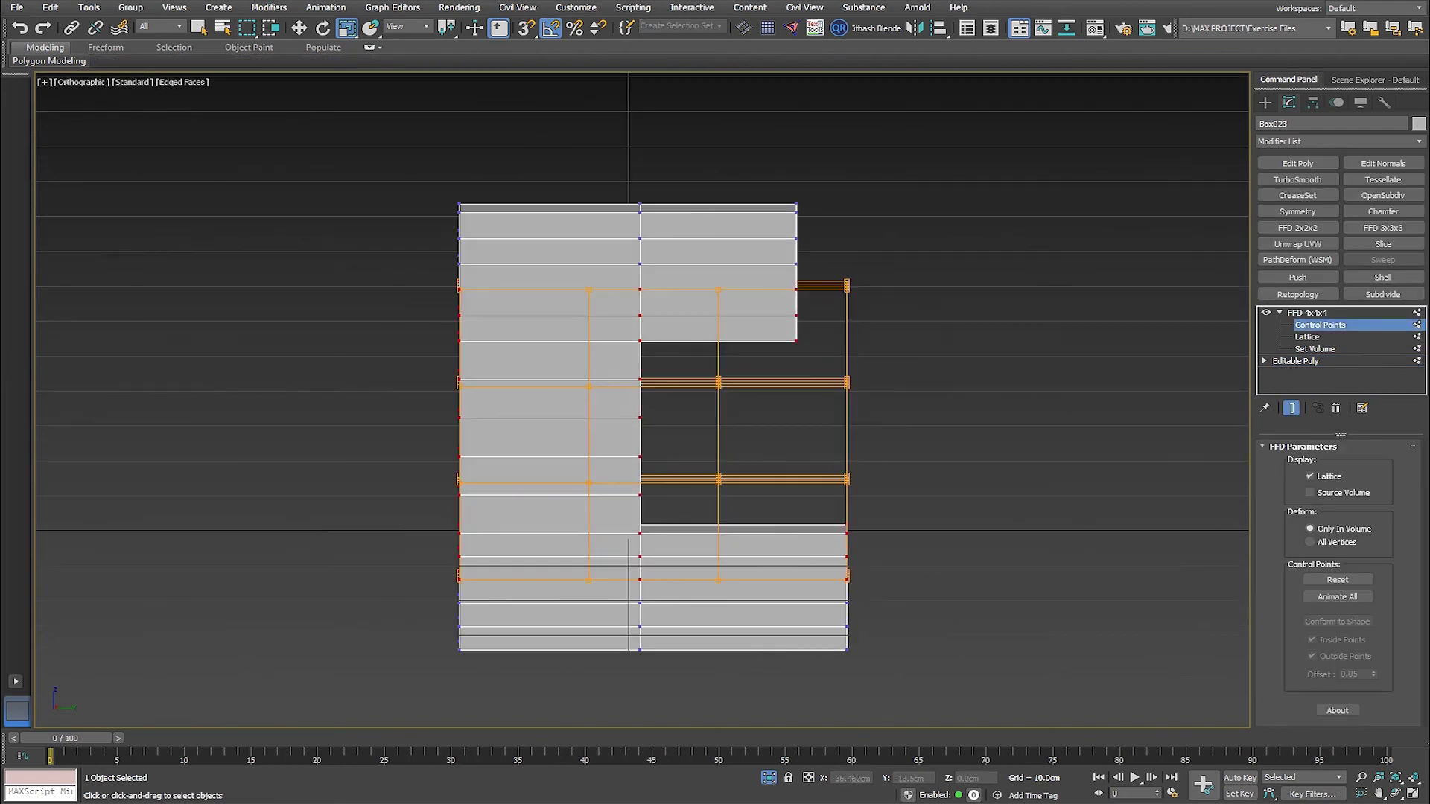
Scale the lattice's two middle rows of control points inward along X to pinch the model's waist.
key("v")
left_click(800, 429)
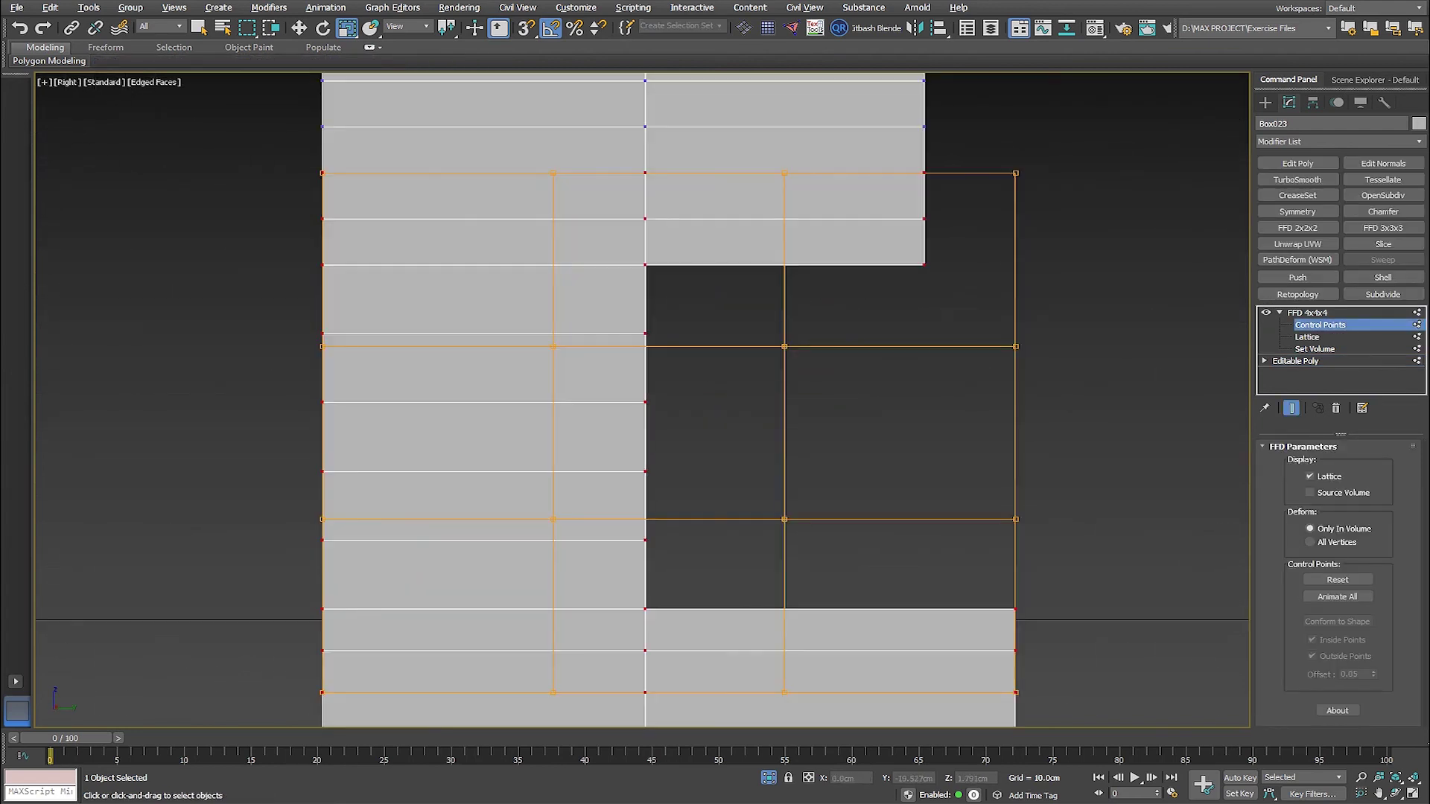
scroll(694, 406, "down", 2)
middle_click_drag(694, 406, 782, 421, "alt")
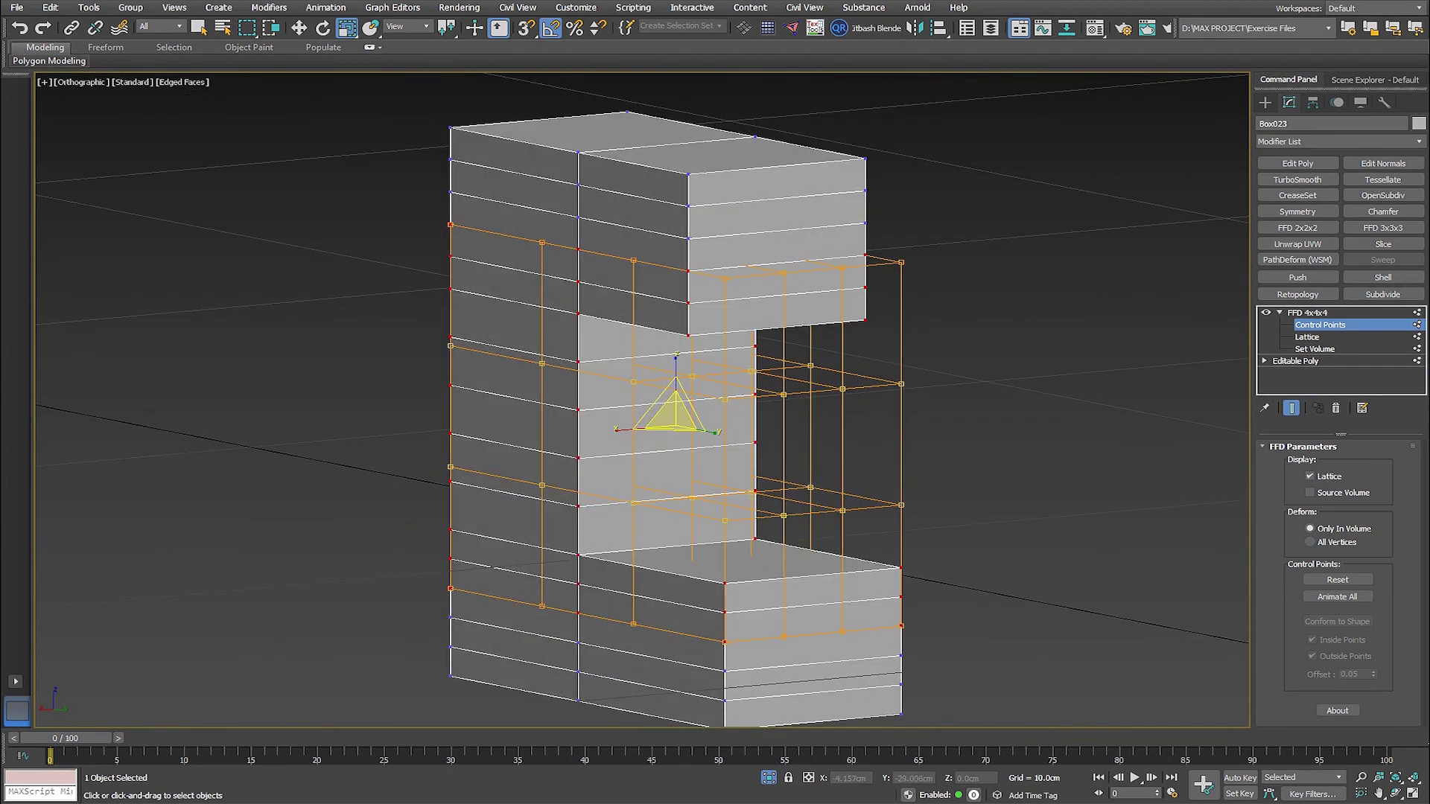
left_click_drag(648, 428, 640, 429)
middle_click_drag(640, 429, 726, 420, "alt")
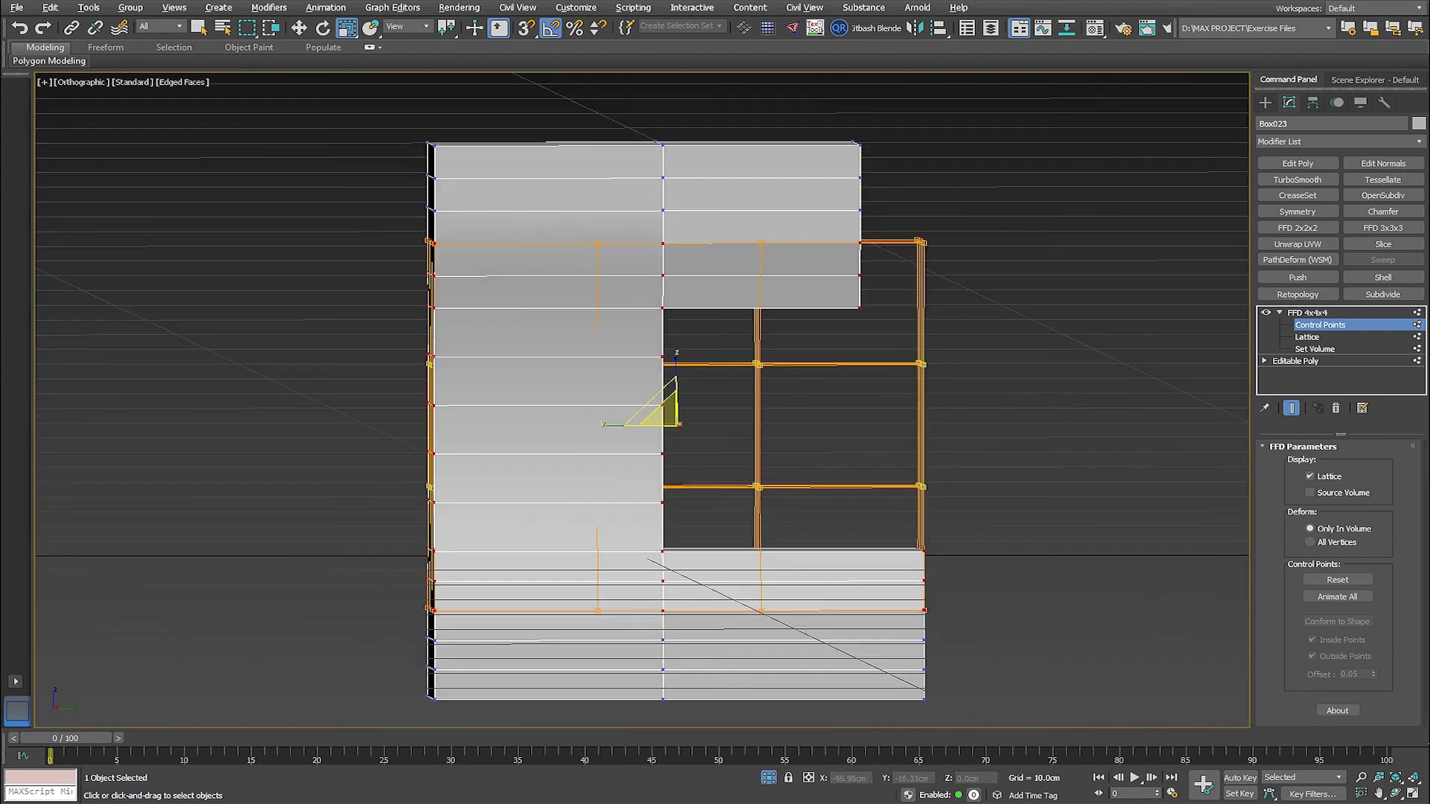
Move the middle control points on the model's back side inward along Y to curve its spine, and end isolation.
left_click_drag(413, 347, 447, 502)
middle_click_drag(726, 419, 923, 419, "alt")
key("w")
middle_click_drag(492, 424, 613, 453, "alt")
scroll(640, 428, "down", 2)
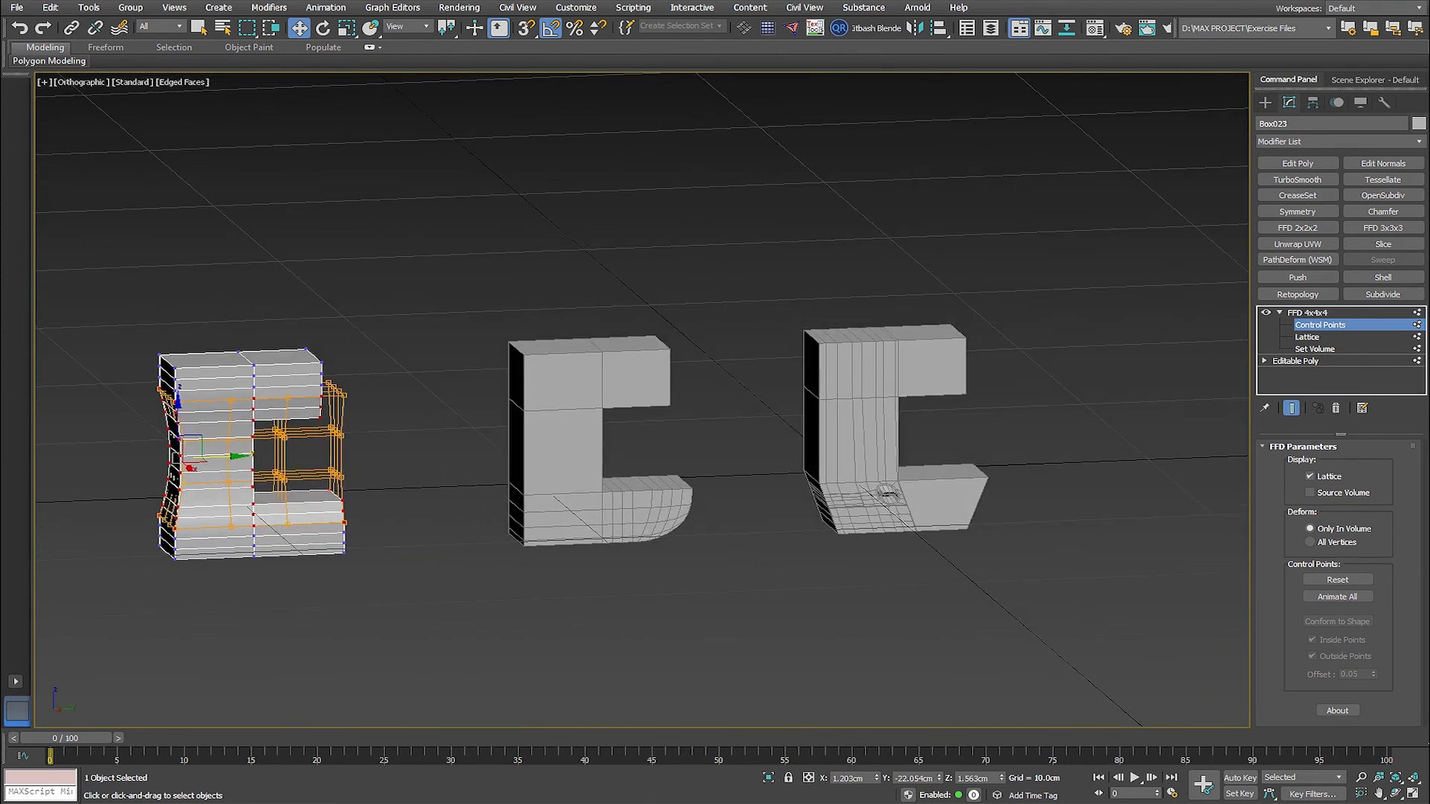